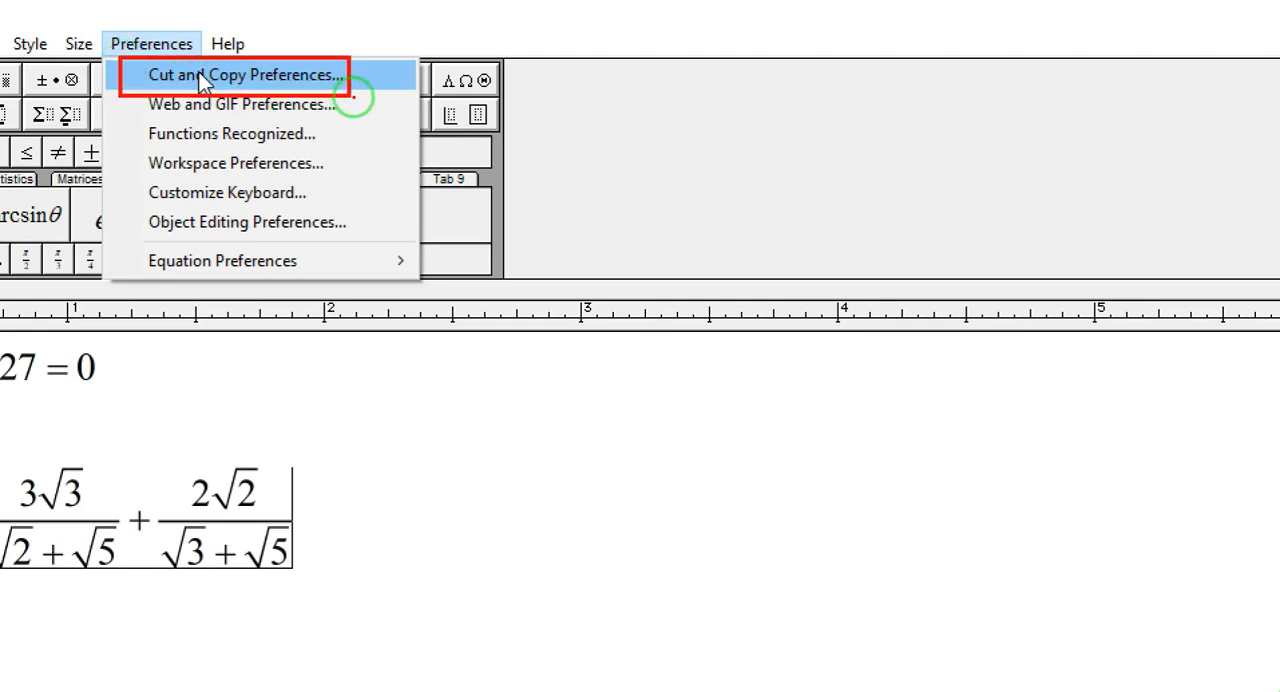
Step: Set the cut and copy preferences to MathML or TeX with the MathML 2.0 (namespace attr) format
click(203, 76)
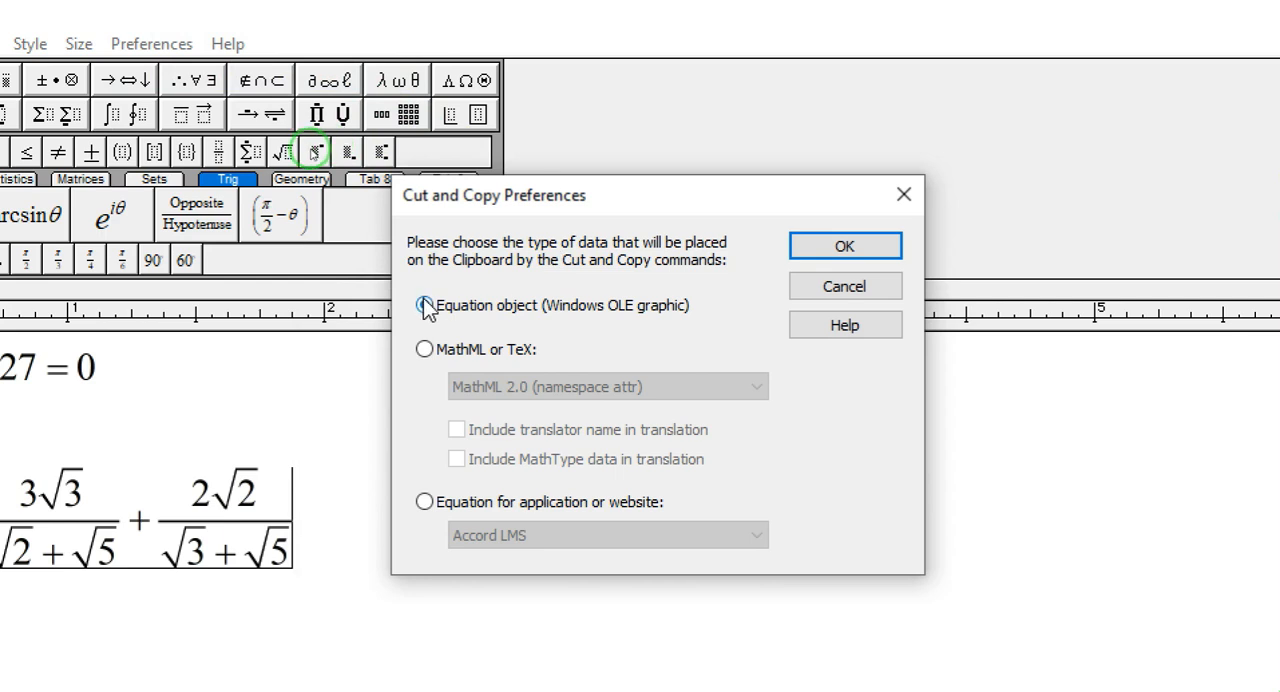
click(415, 343)
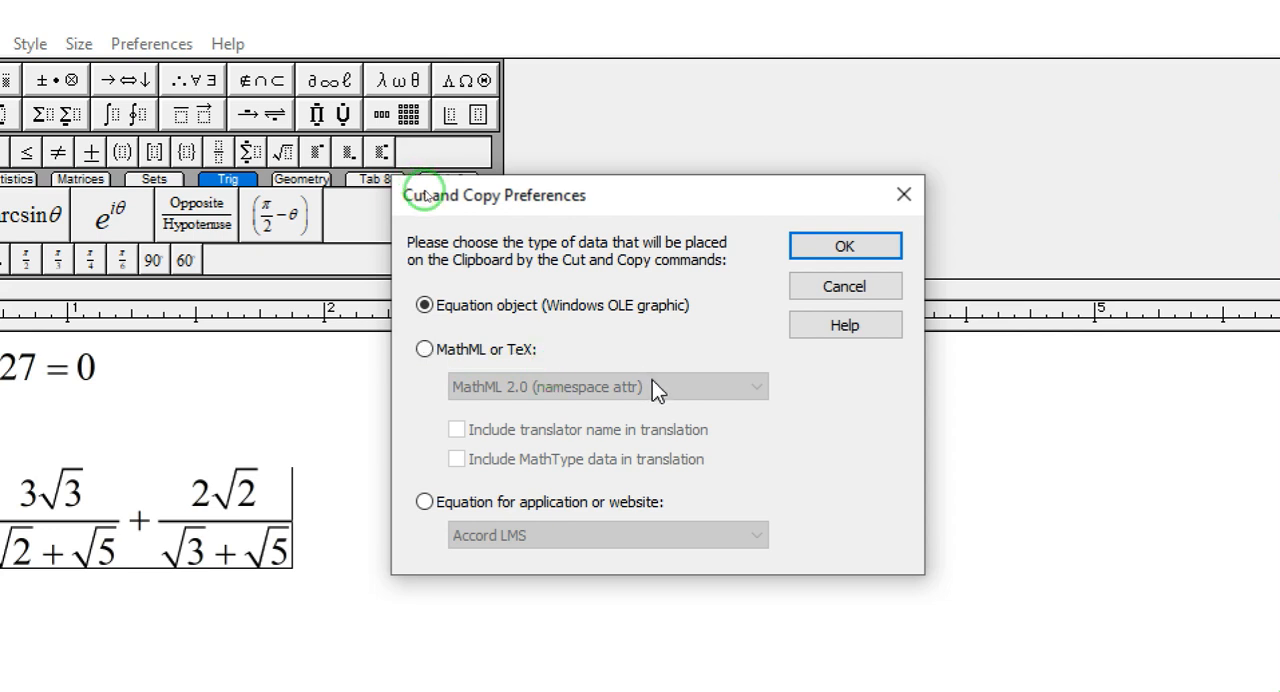
click(425, 349)
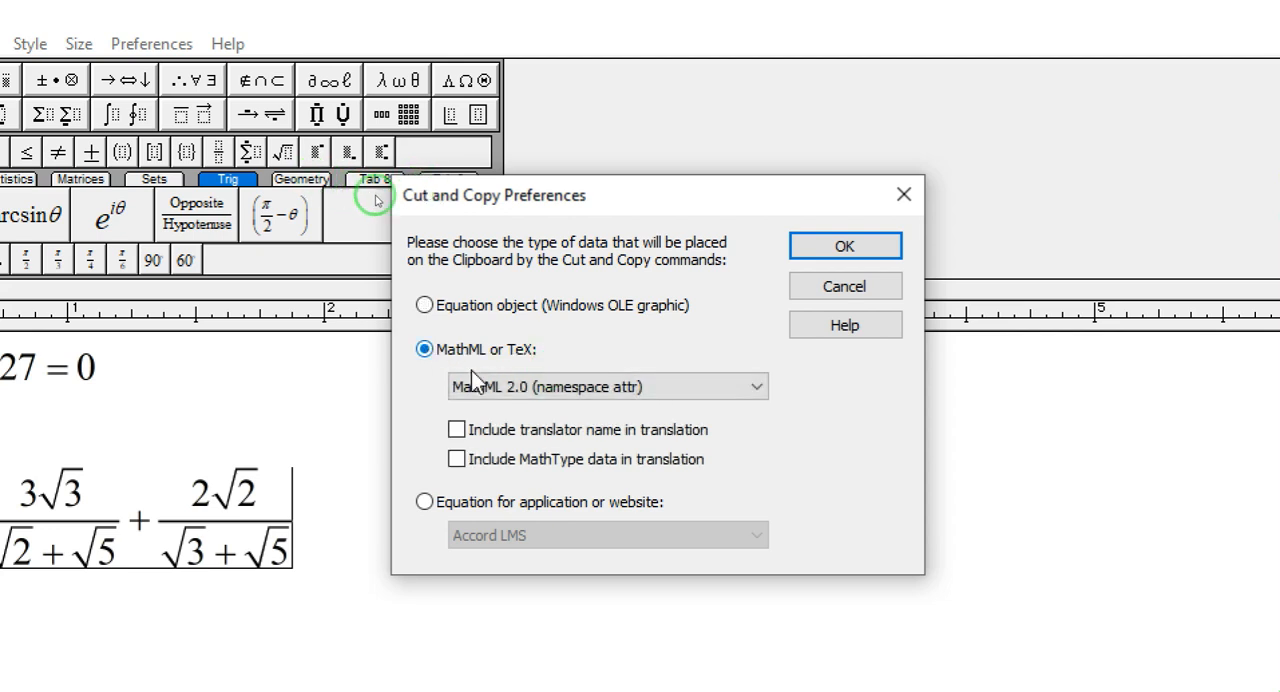
click(623, 390)
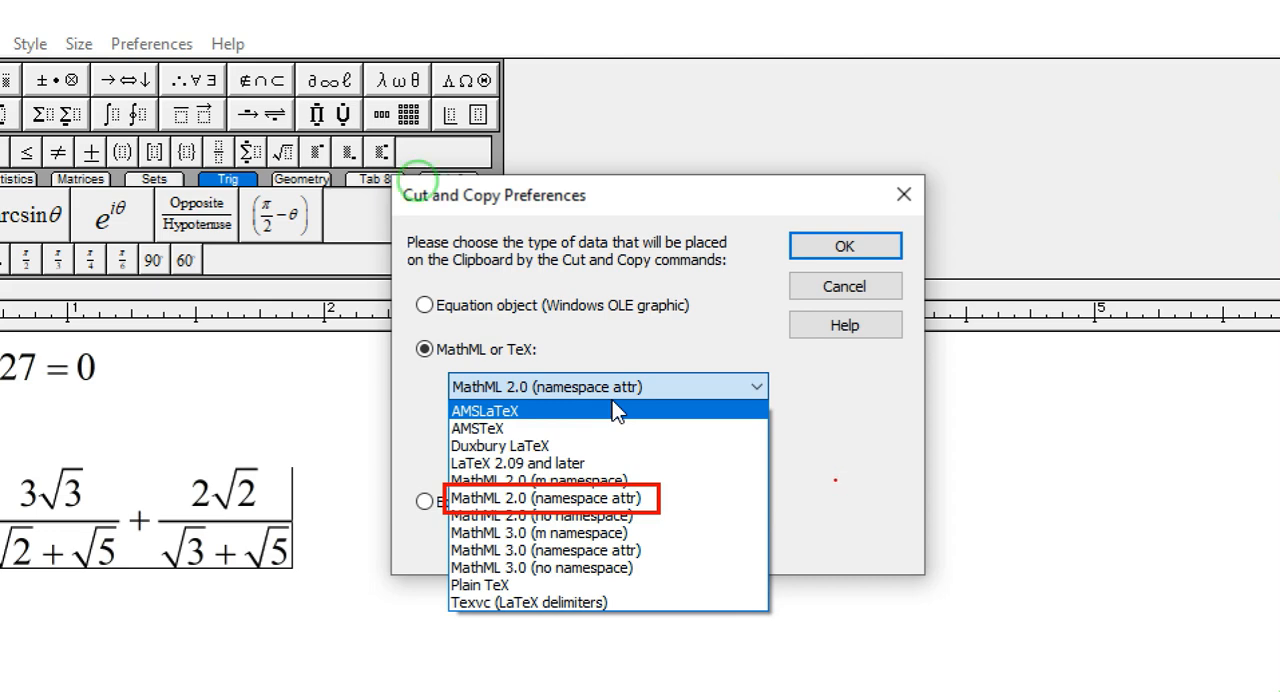
key(Escape)
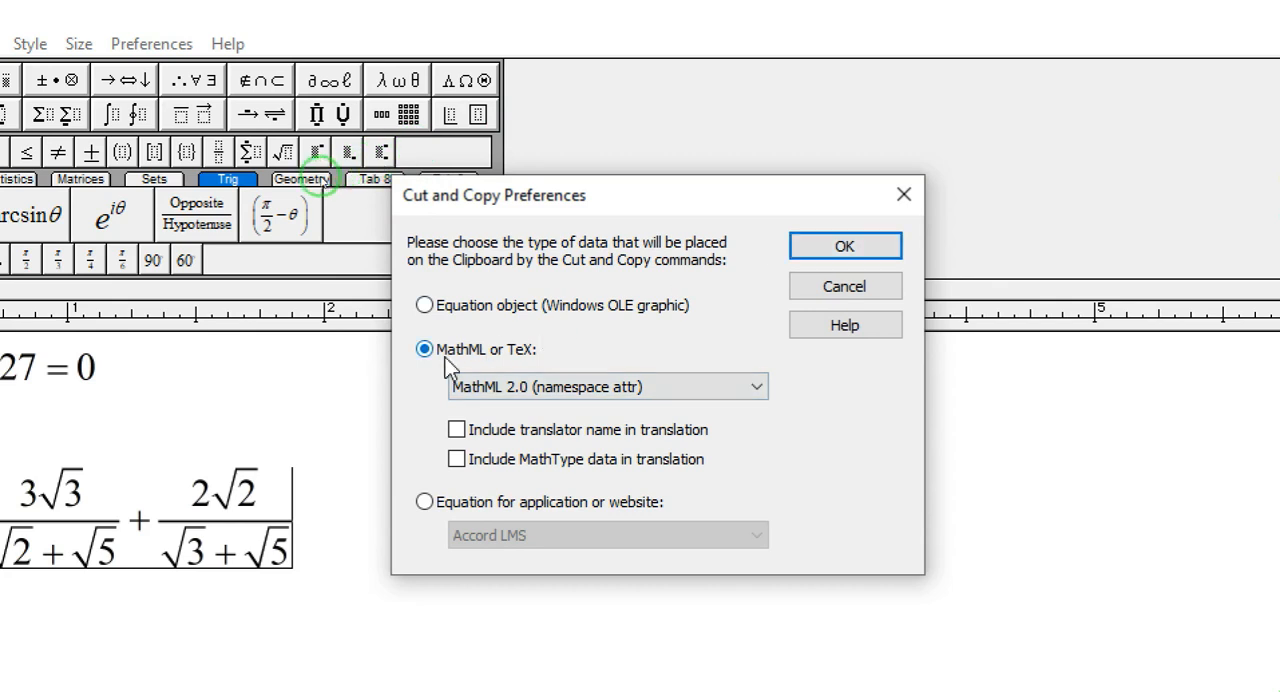
click(842, 250)
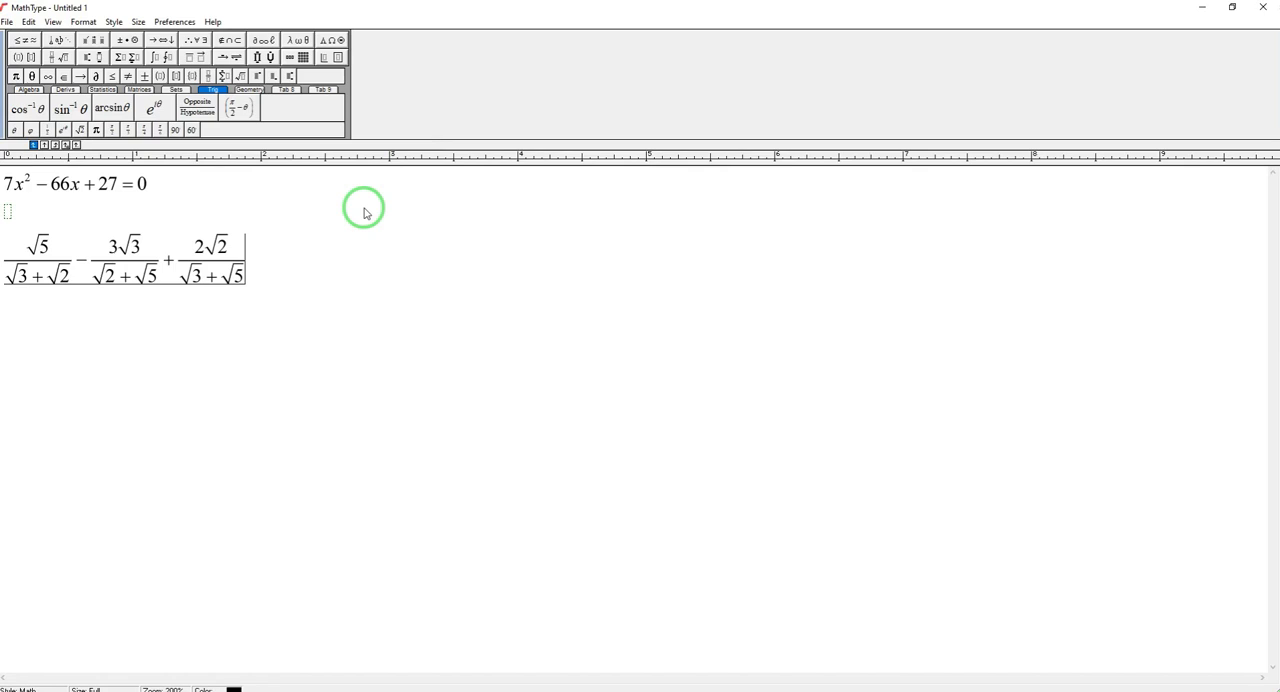
Step: Switch to InDesign and cut the existing math expressions out of questions (i) and (ii)
key(alt+Tab)
double_click(392, 306)
drag(428, 355, 614, 463)
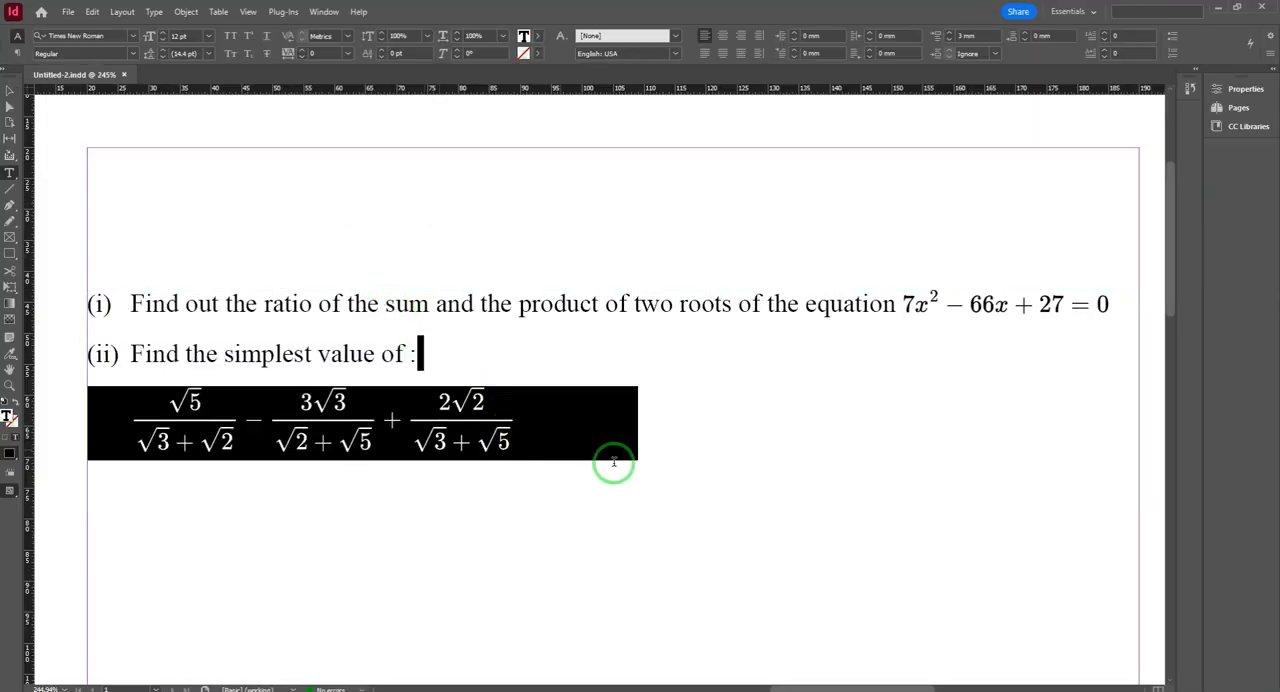
key(ctrl+x)
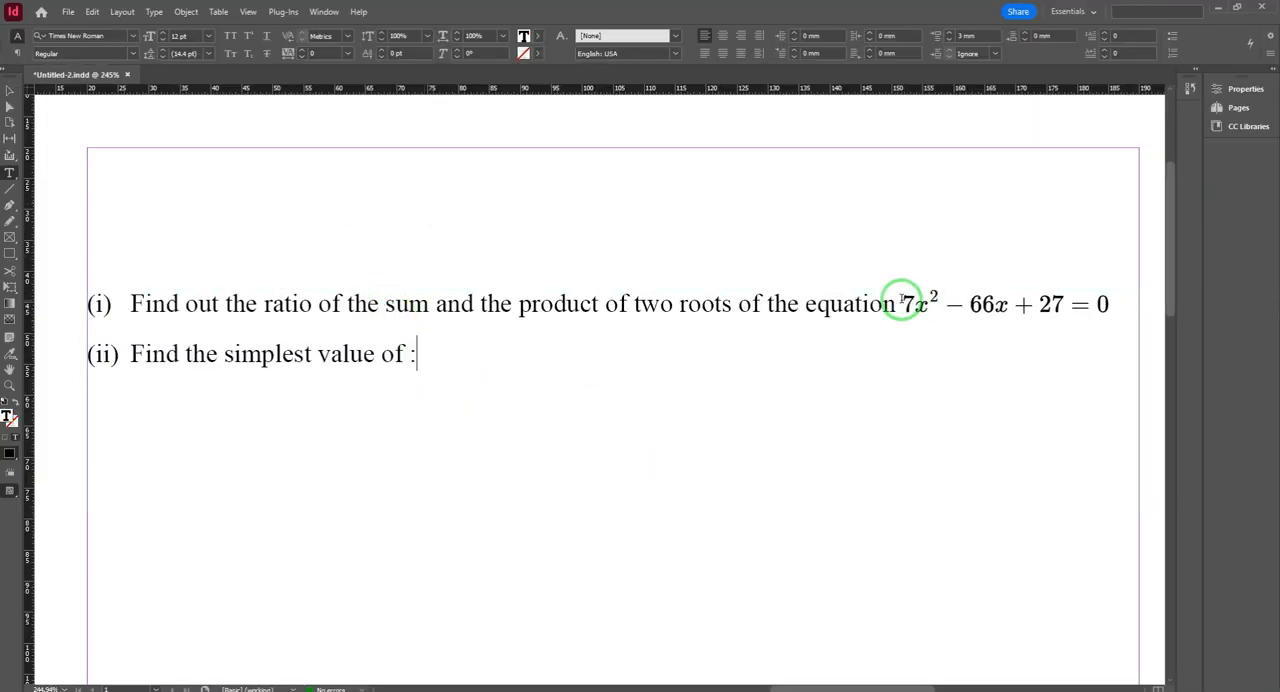
drag(897, 303, 1063, 306)
key(ctrl+x)
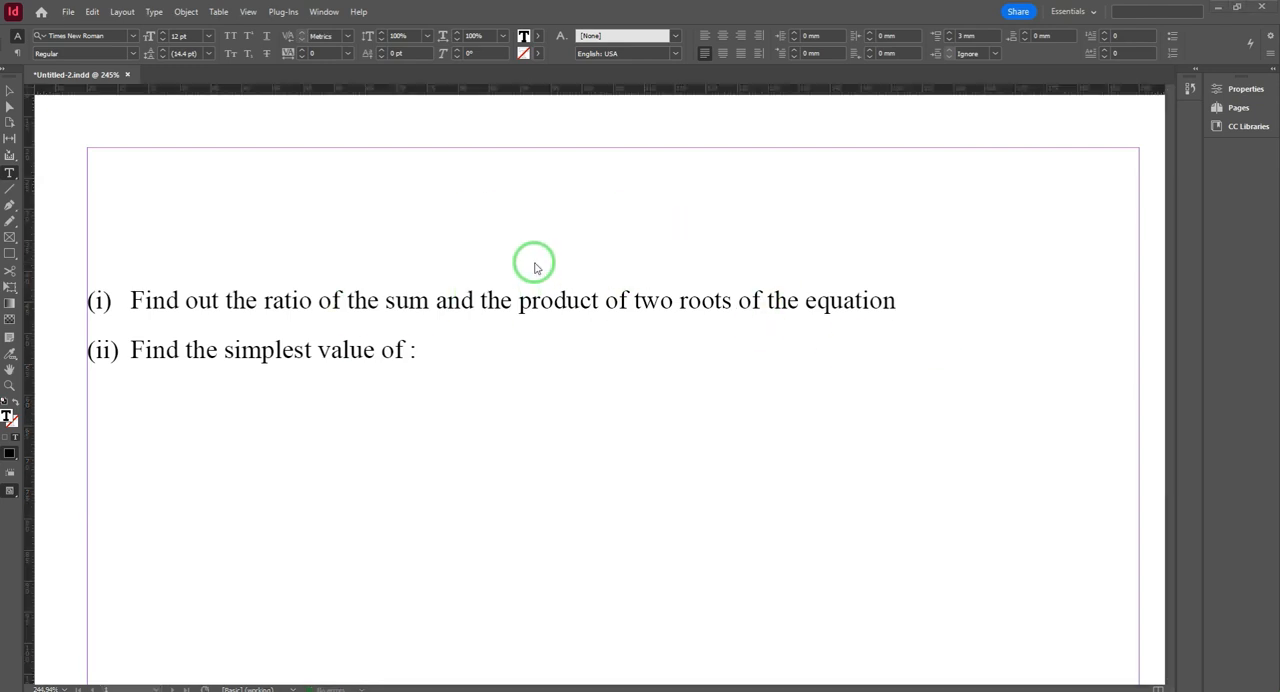
Step: Copy the equation 7x² − 66x + 27 = 0 in MathType and return to the InDesign document
key(alt+Tab)
drag(163, 189, 33, 183)
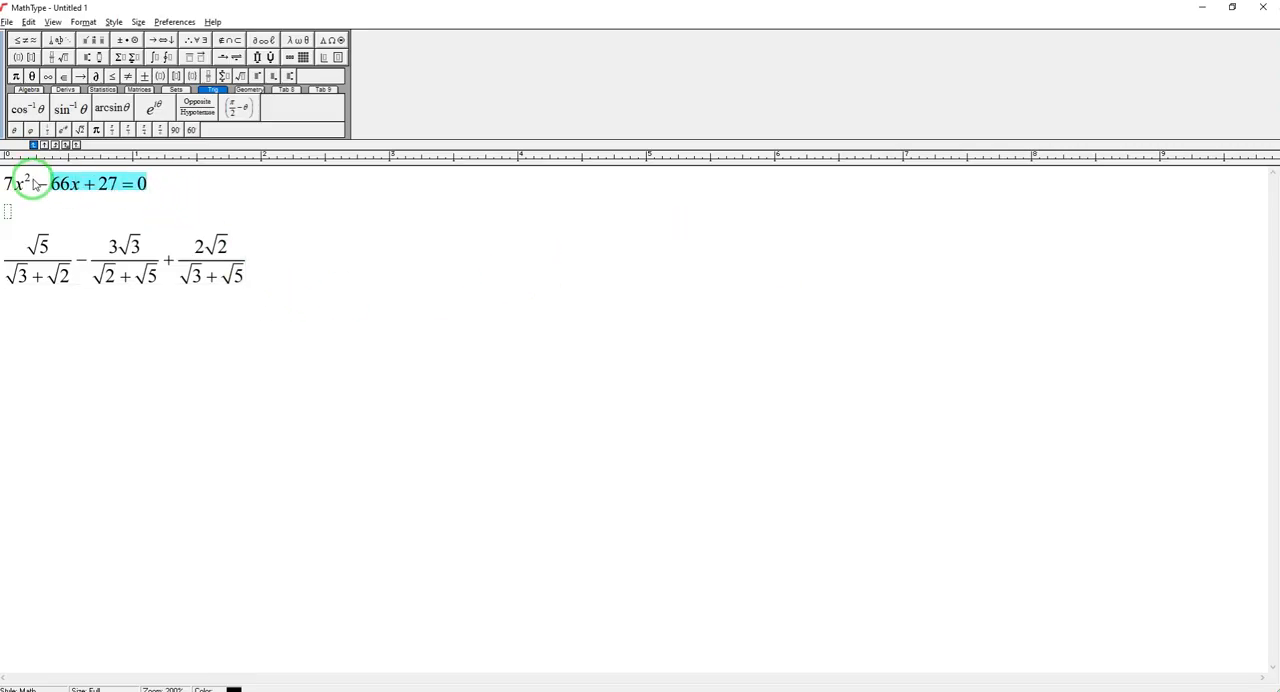
right_click(41, 185)
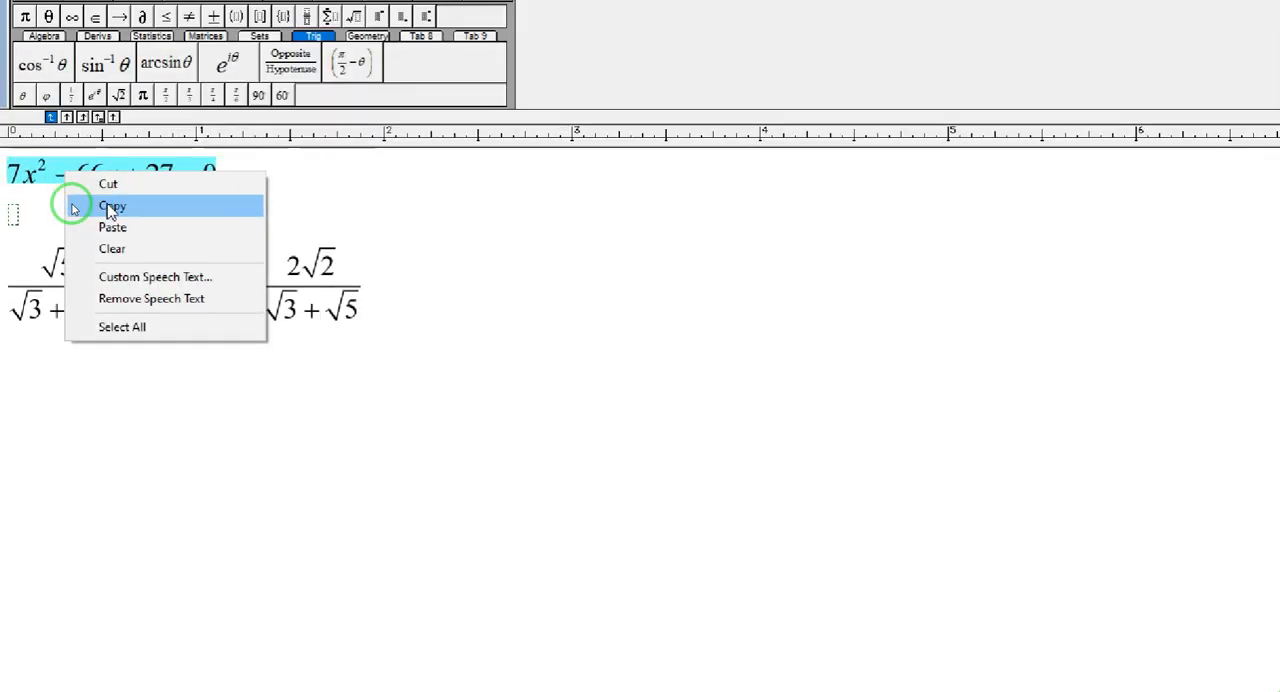
click(110, 208)
key(alt+Tab)
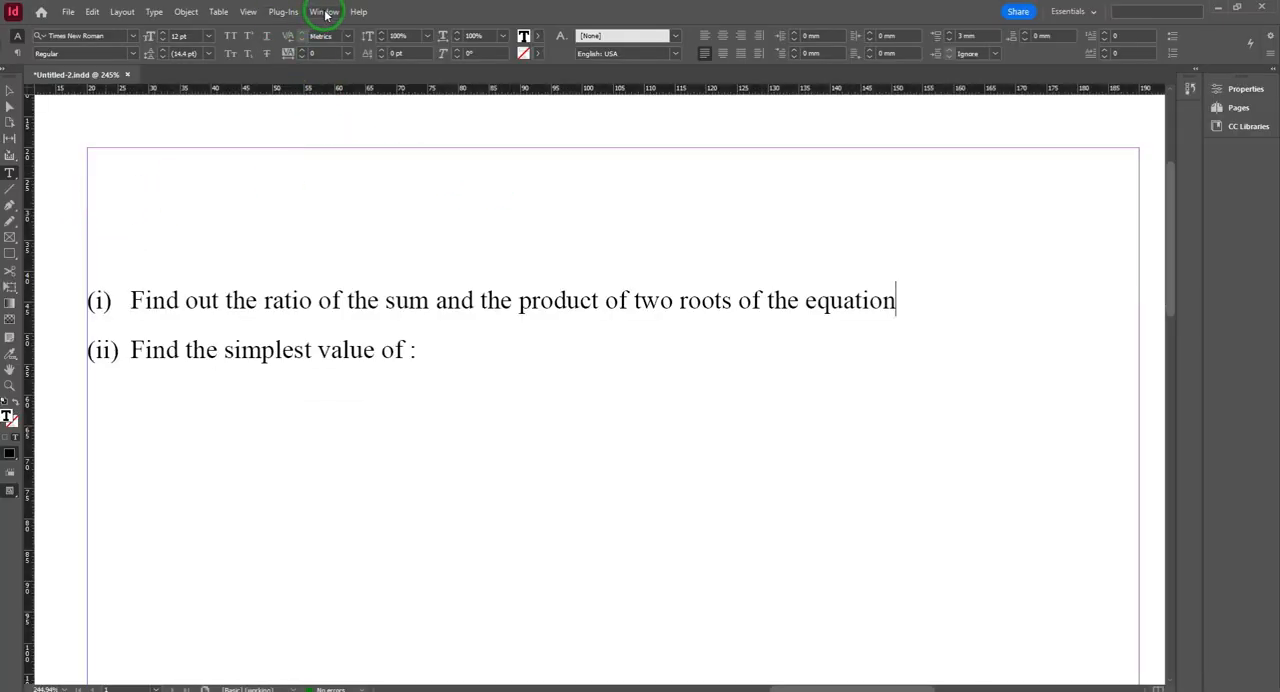
Step: Show the Math Expressions controls, set the typeface size to 7 pt and open the Insert MathML dialog for question (i)
click(324, 12)
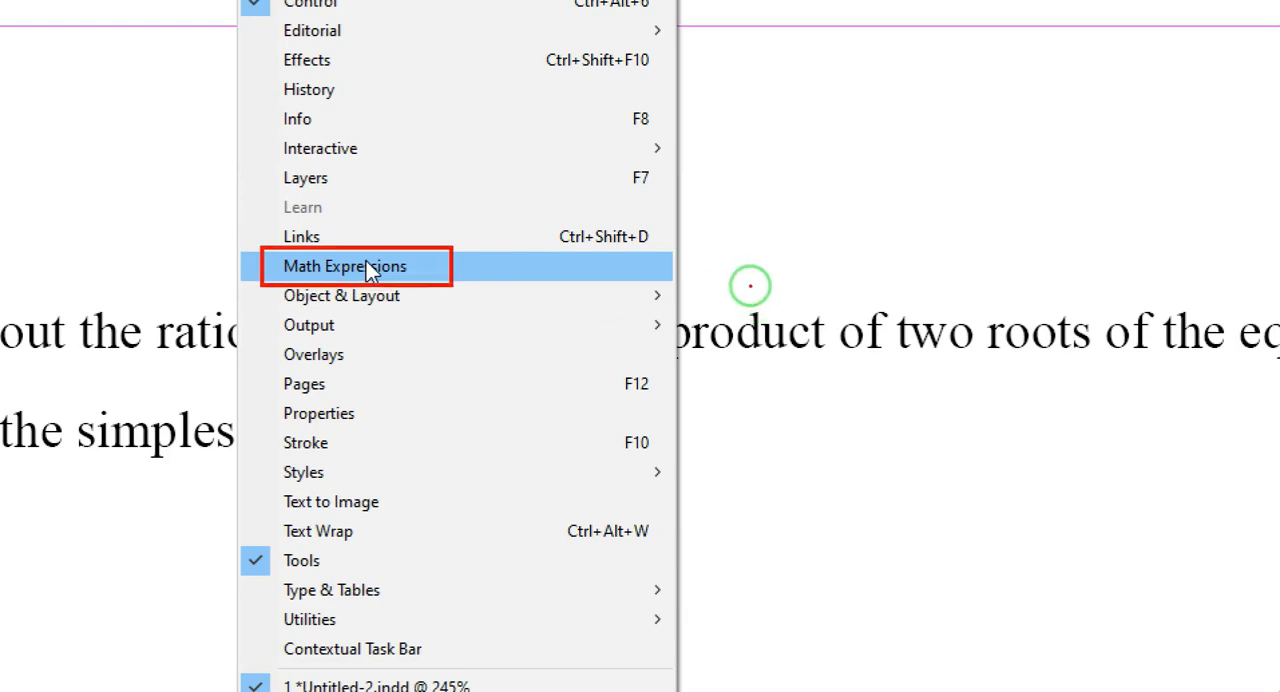
click(368, 270)
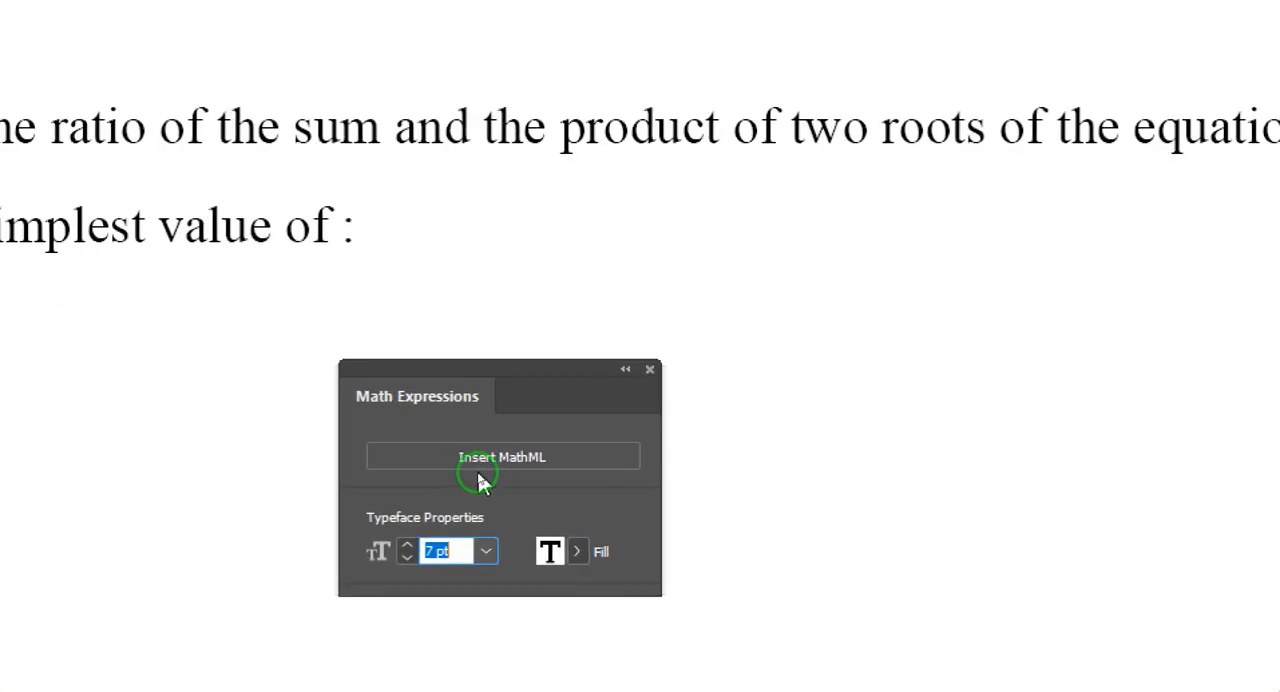
click(466, 511)
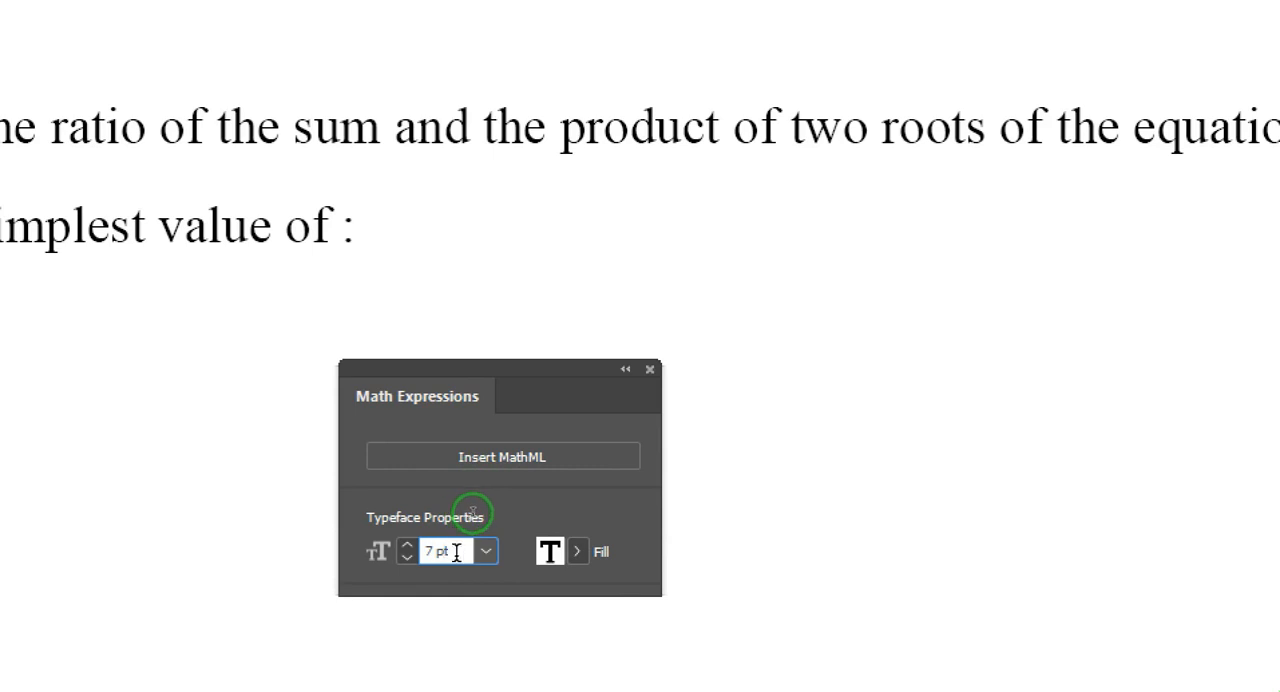
double_click(456, 553)
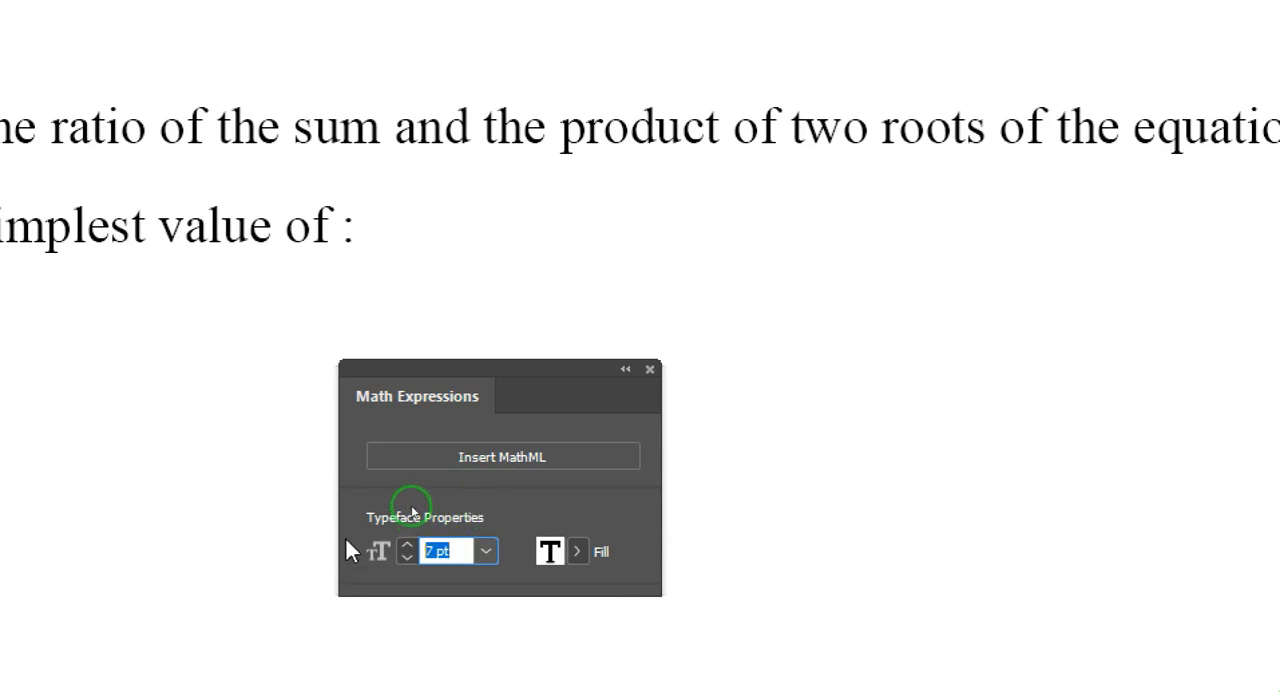
text(7)
click(496, 463)
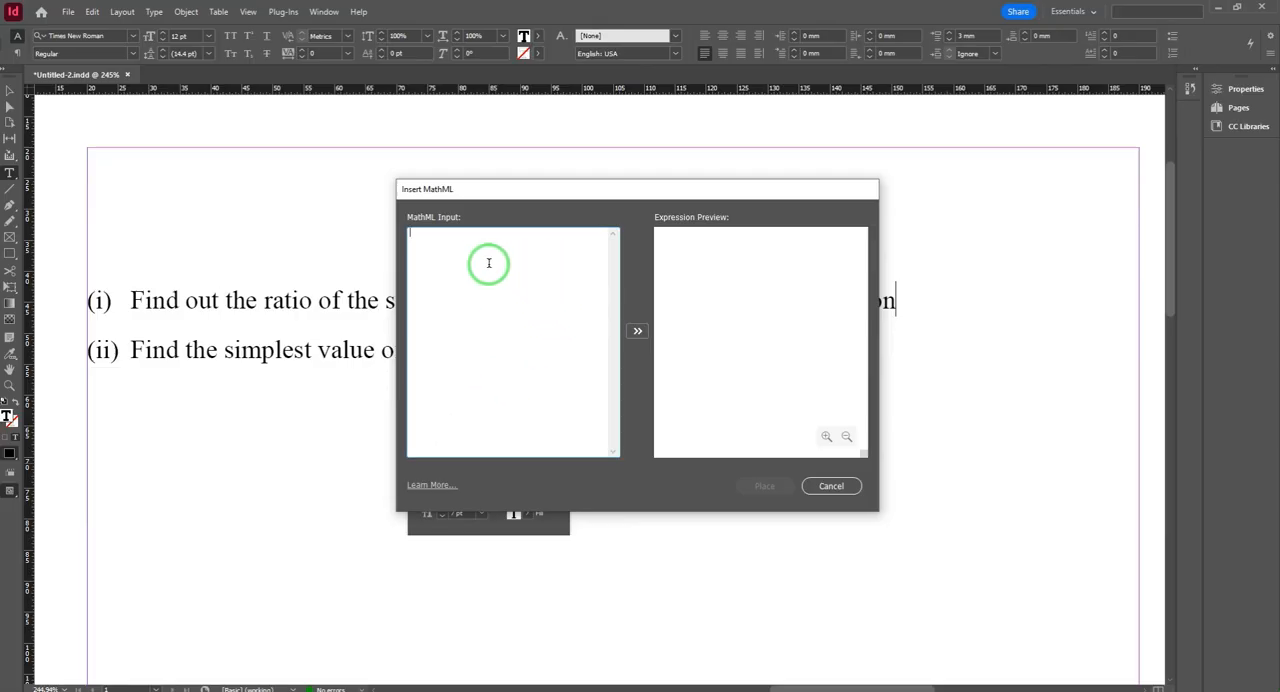
Step: Switch to MathType and copy the whole equation 7x² − 66x + 27 = 0 as MathML
key(alt+Tab)
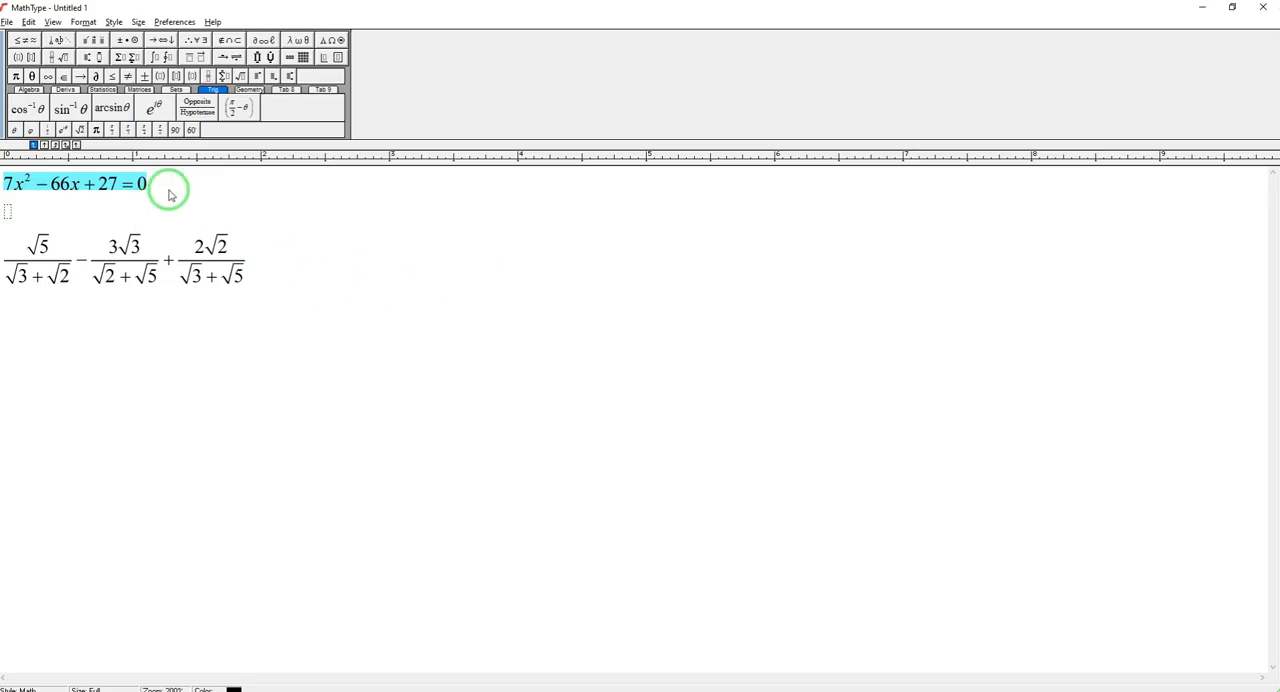
drag(160, 183, 14, 183)
right_click(73, 182)
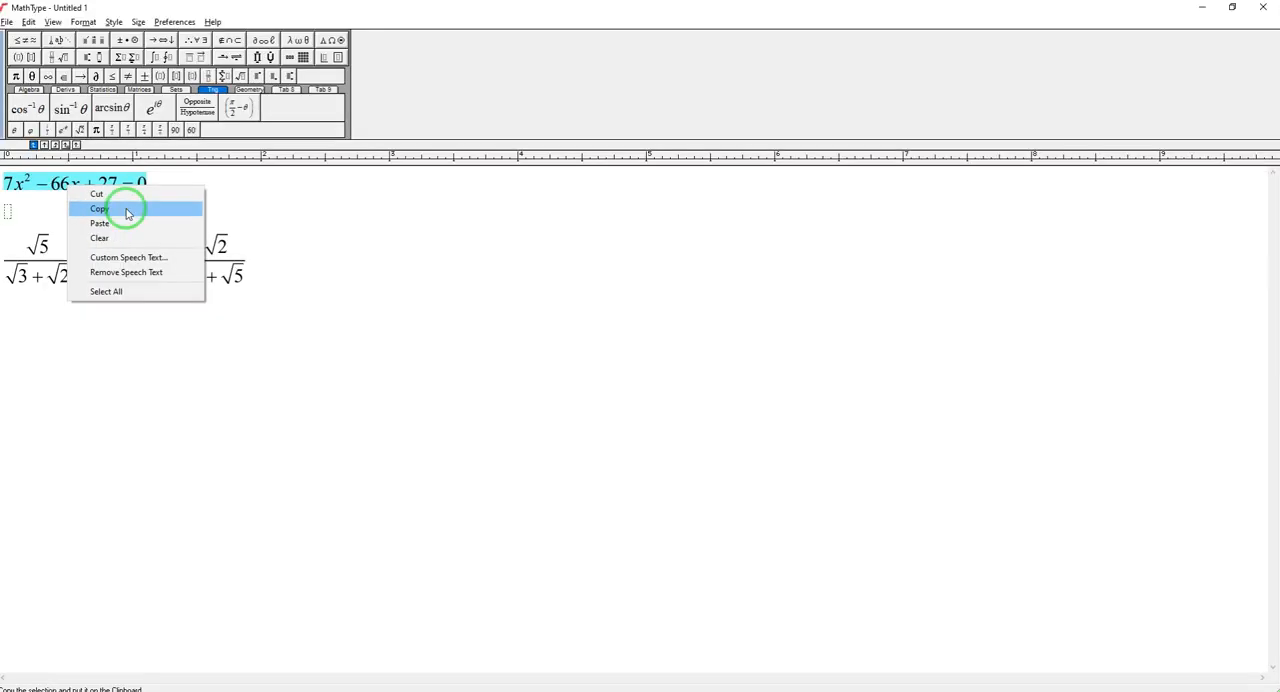
click(186, 219)
Step: Back in InDesign, paste the copied MathML code, generate its preview and place the equation at the end of question (i)
key(alt+Tab)
right_click(480, 306)
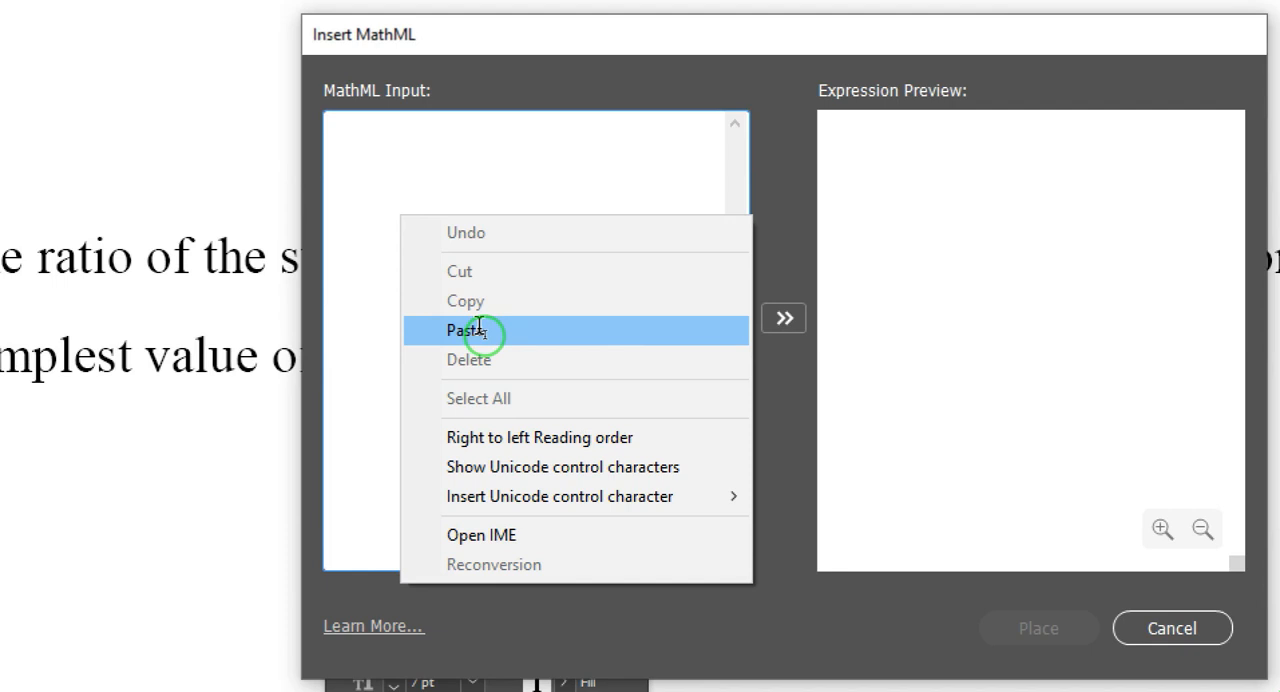
click(480, 326)
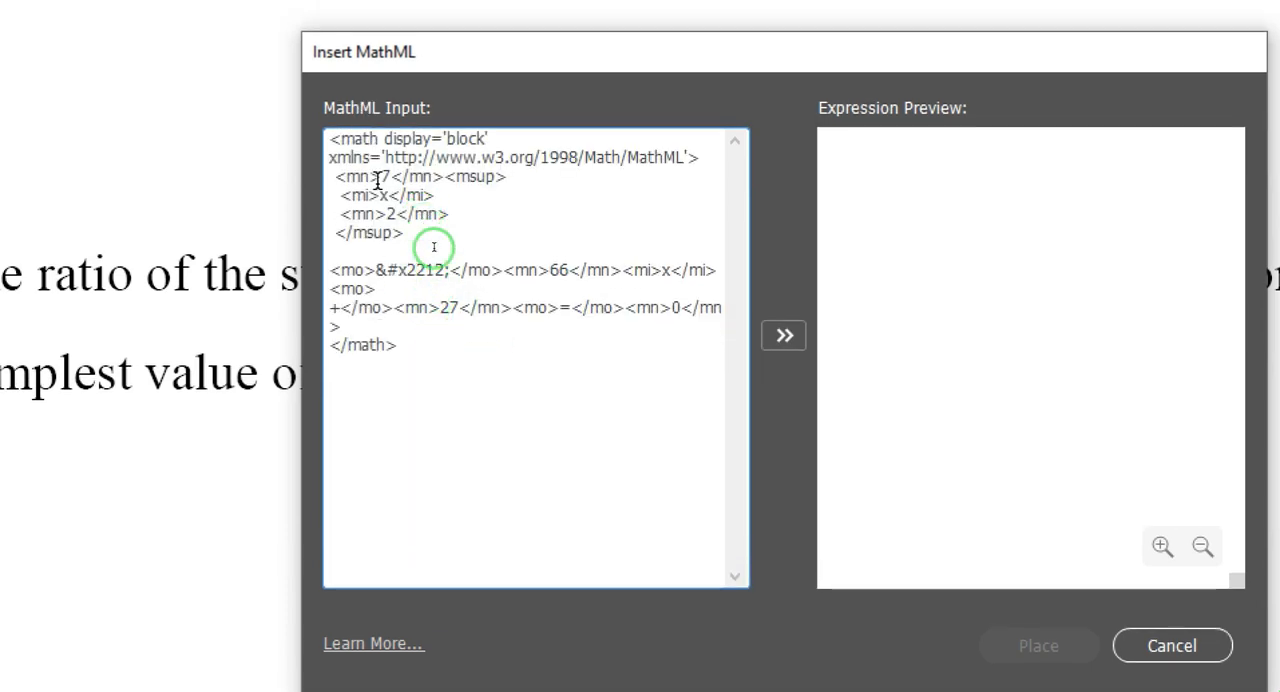
click(784, 336)
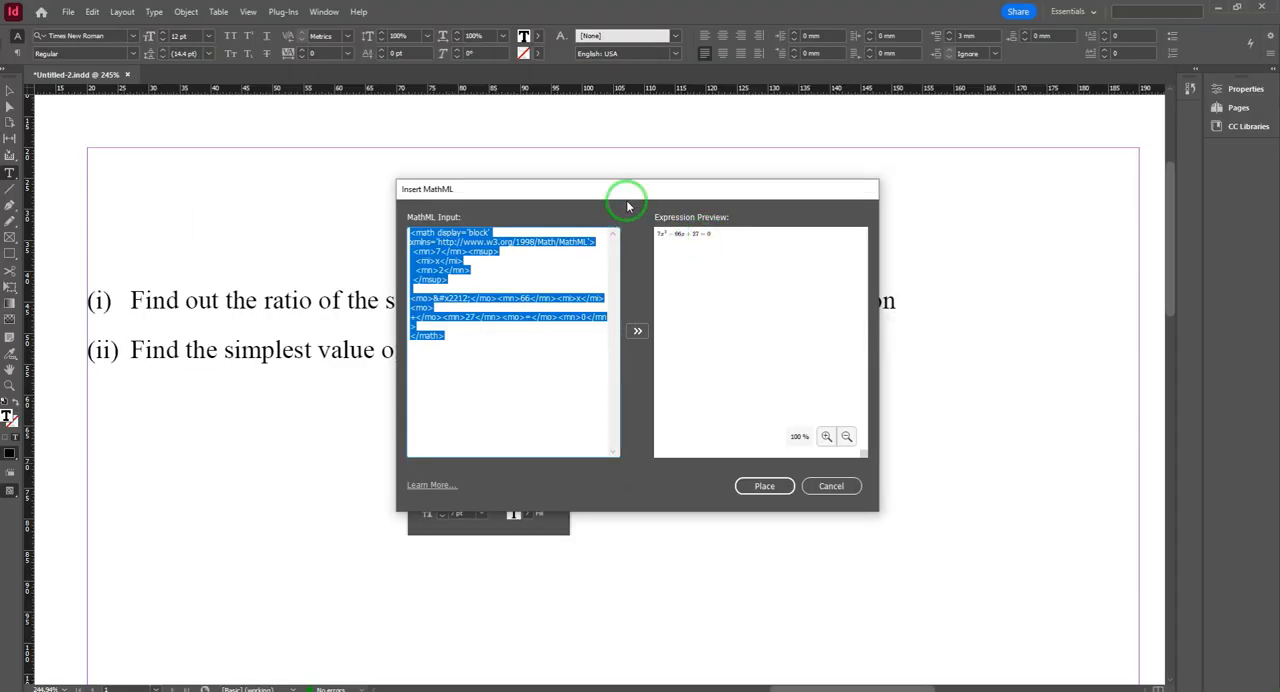
drag(628, 206, 487, 343)
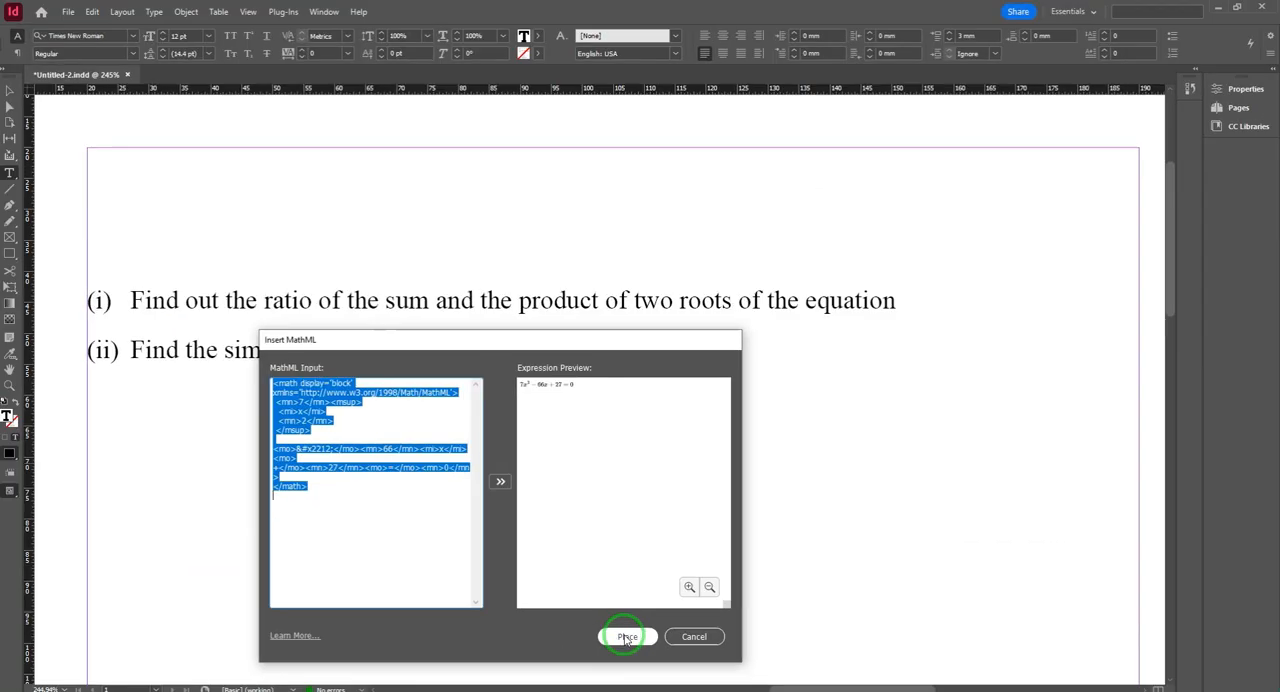
click(621, 628)
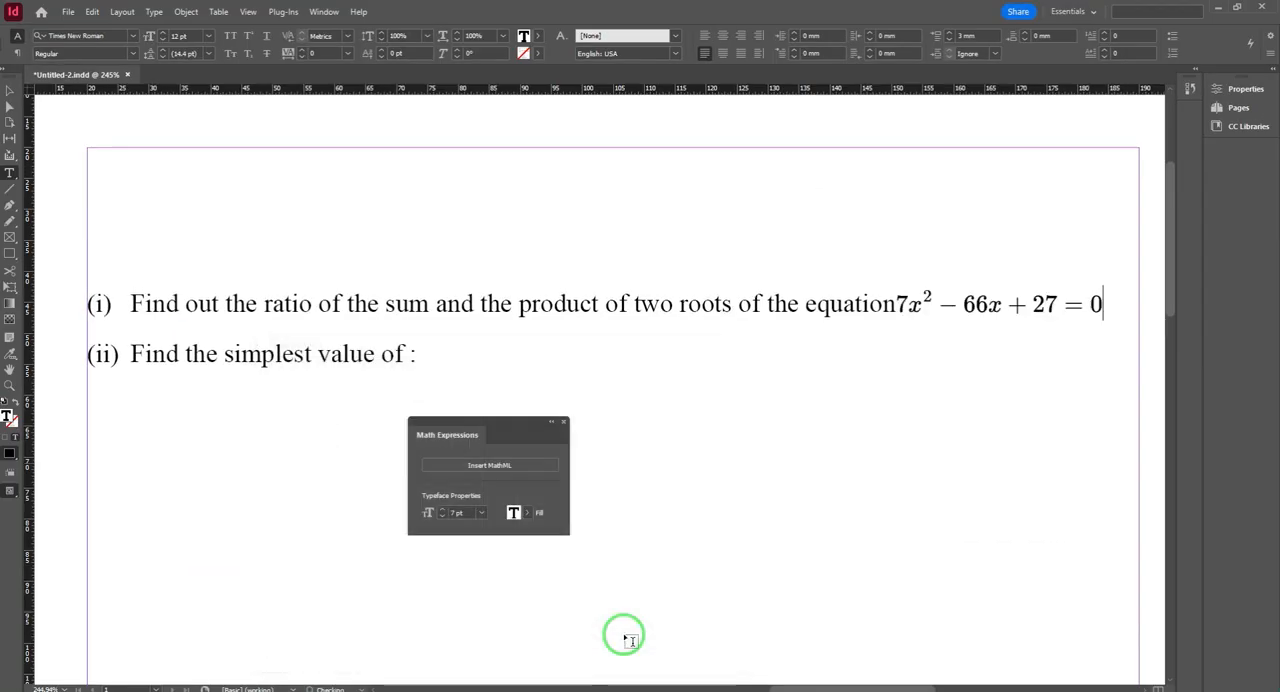
Step: Add a space before the placed equation in question (i) and a space after the colon in question (ii)
key(ctrl+shift+a)
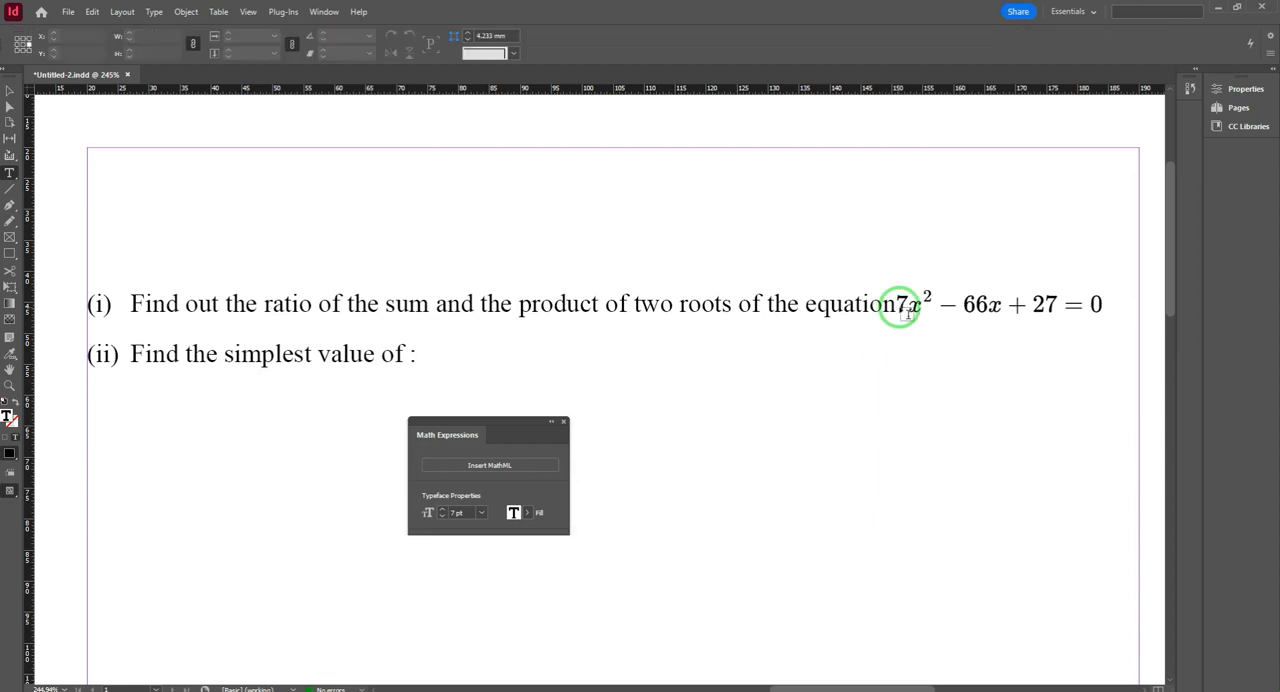
click(831, 292)
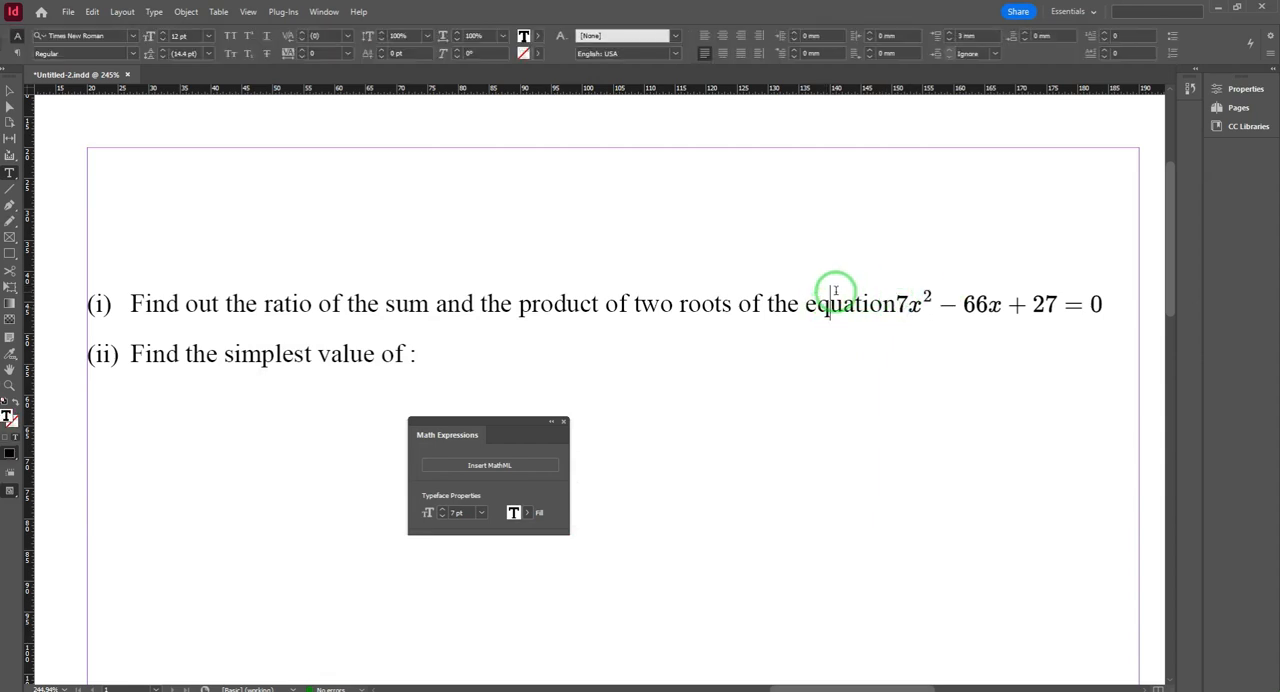
key(shift+Right)
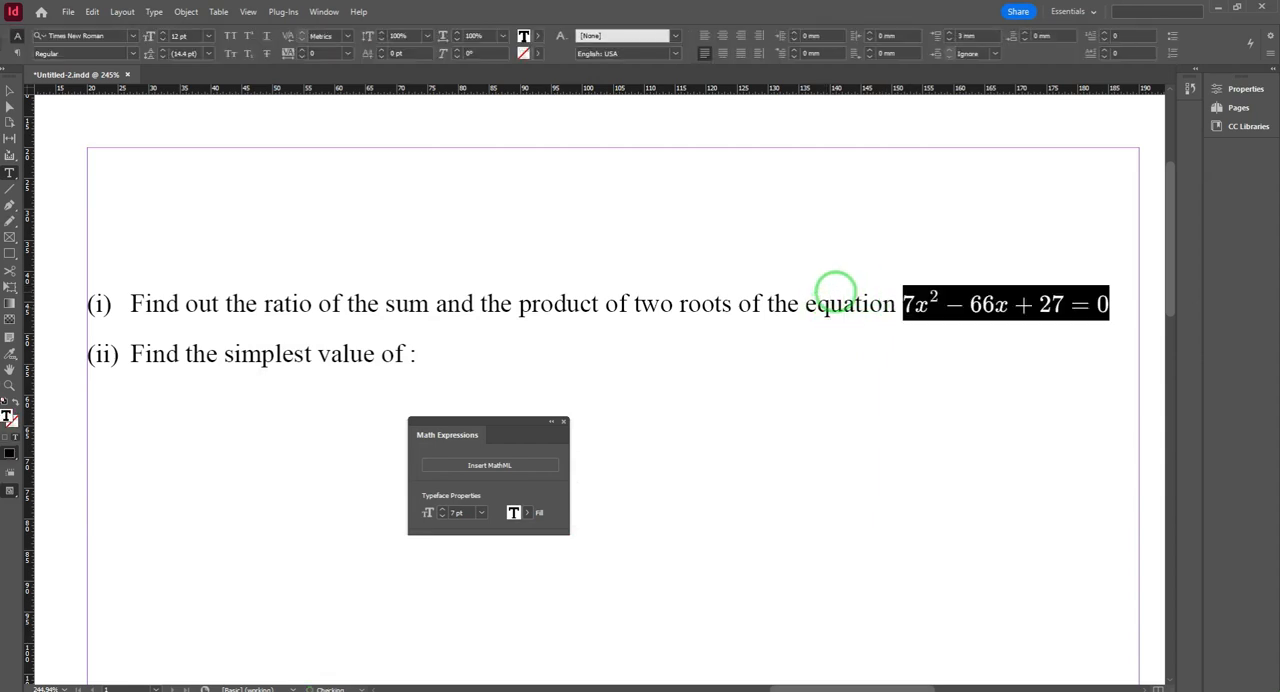
key(Left)
key(shift+Right)
key(shift+Right)
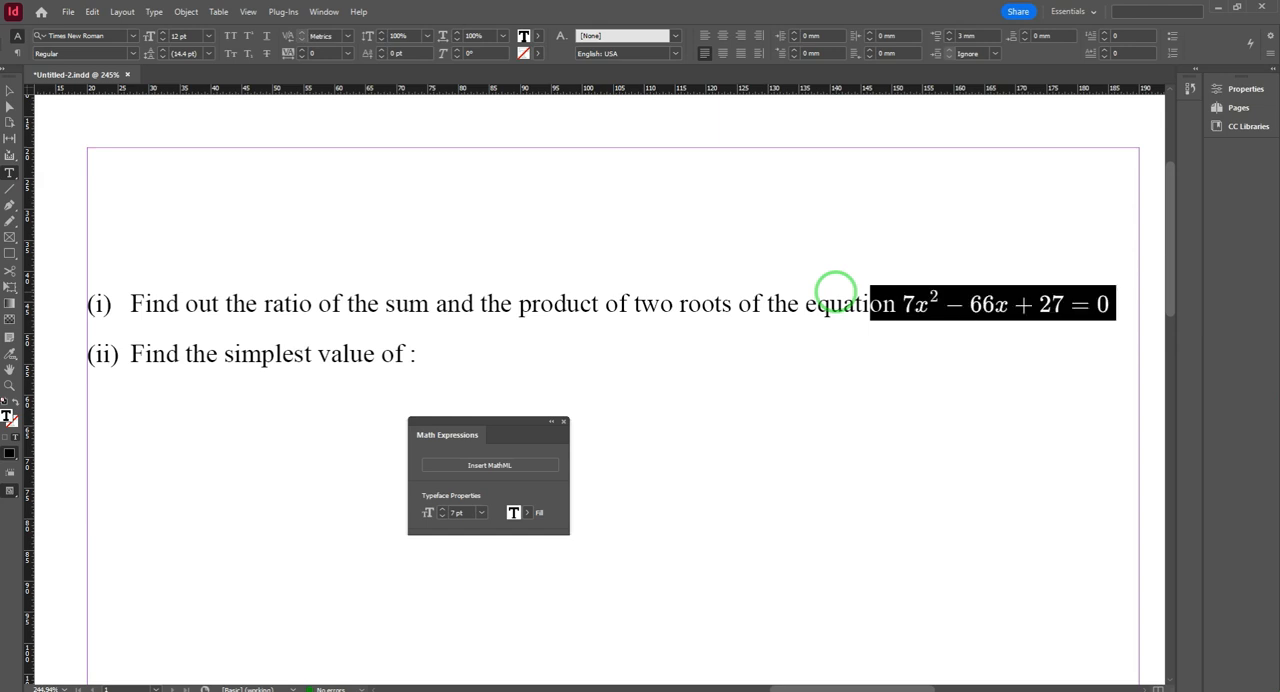
key(Right)
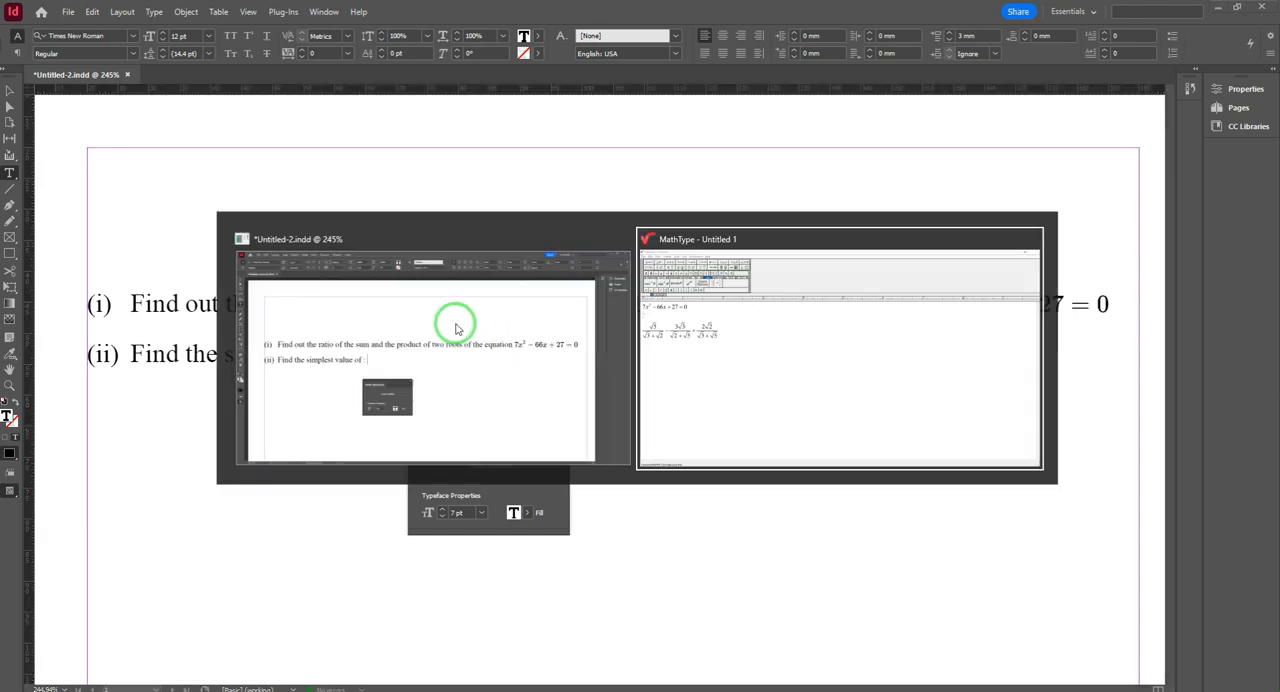
Step: Switch to MathType and copy the complete three-fraction square root expression as MathML
key(alt+Tab)
drag(280, 272, 2, 265)
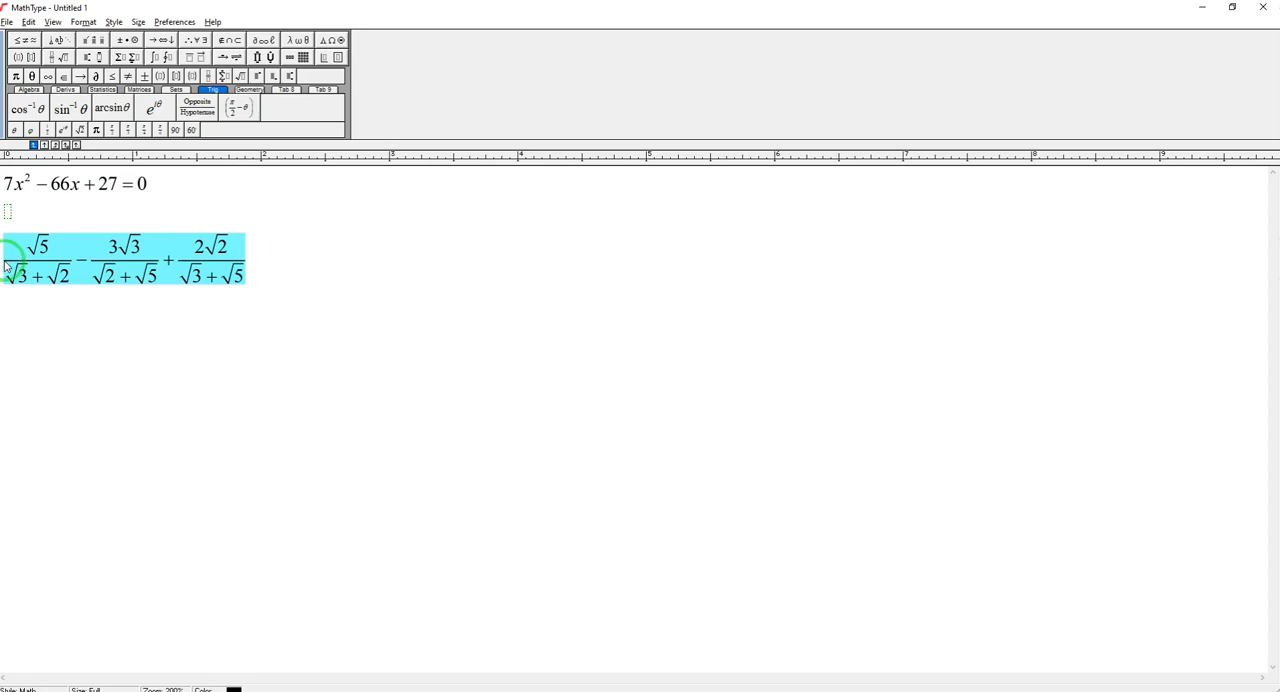
right_click(70, 268)
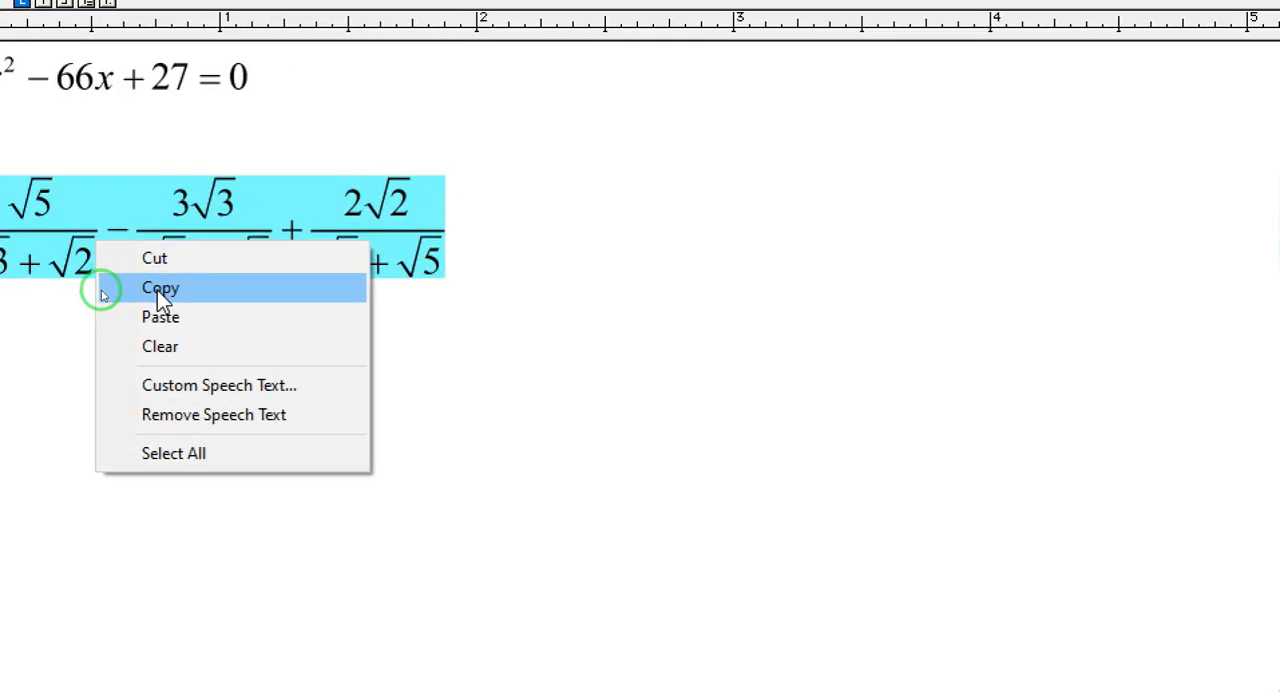
click(102, 290)
Step: Switch back to InDesign, paste the copied MathML, generate its preview and place the three-fraction expression at the end of question (ii)
key(alt+Tab)
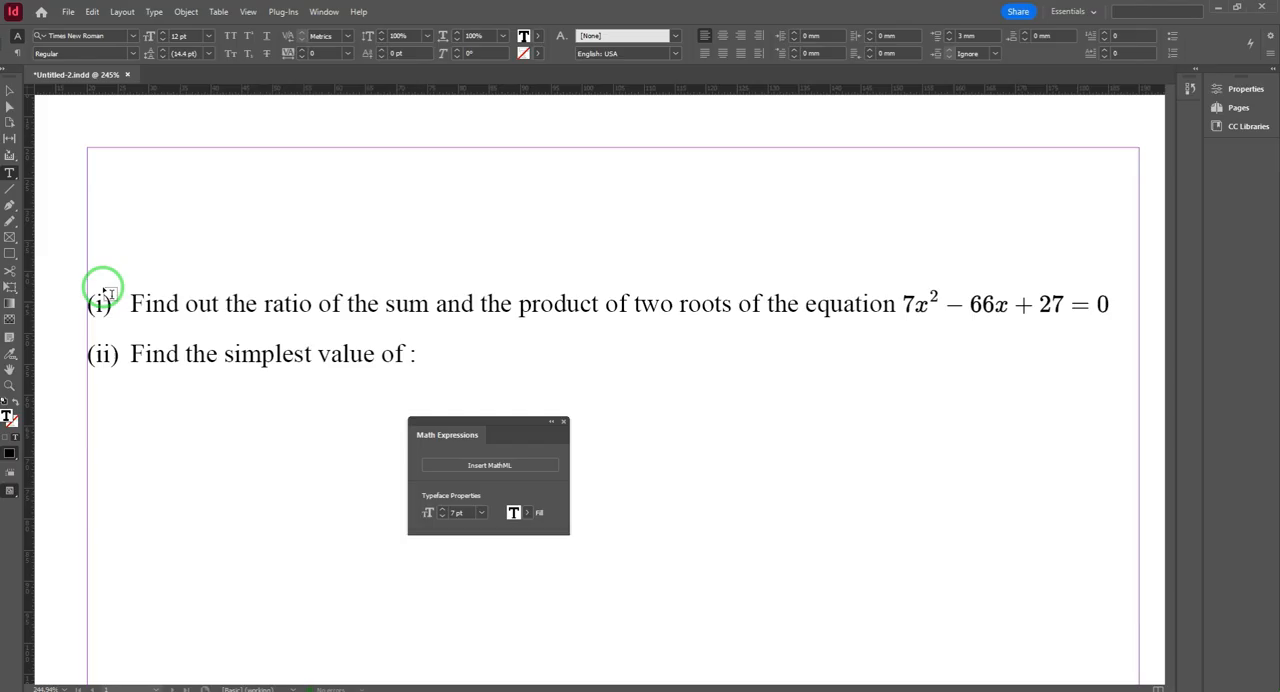
click(322, 12)
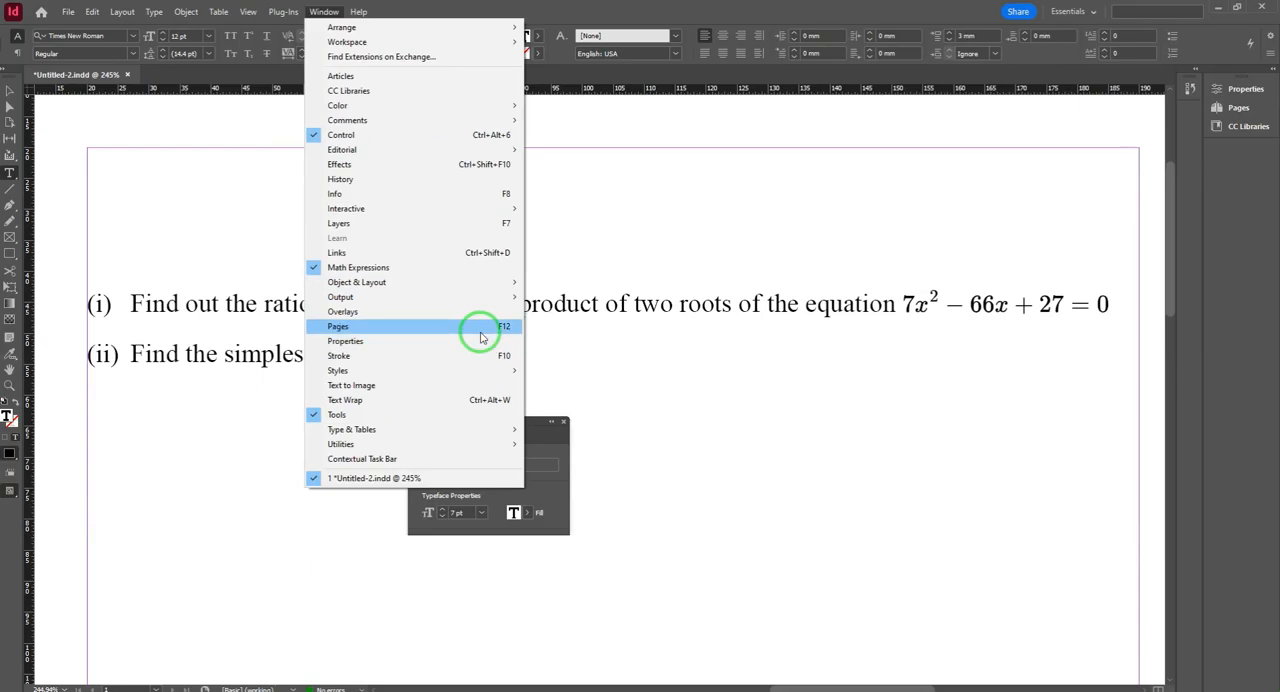
click(557, 462)
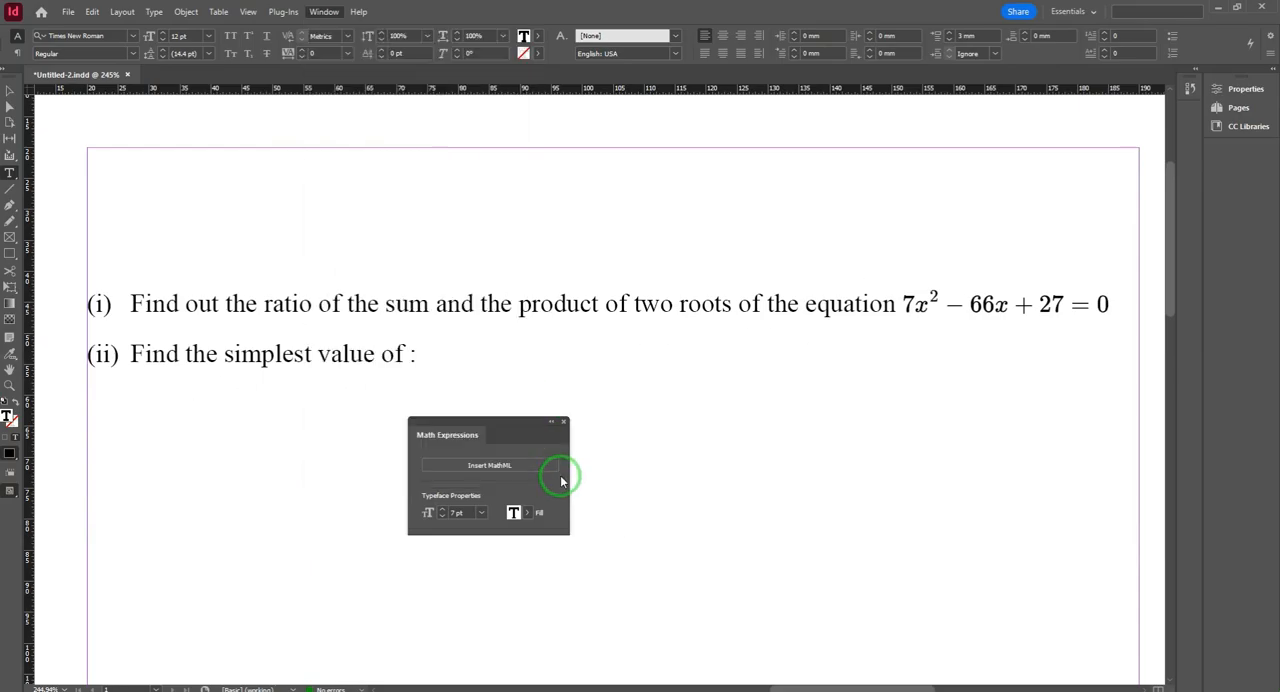
click(488, 416)
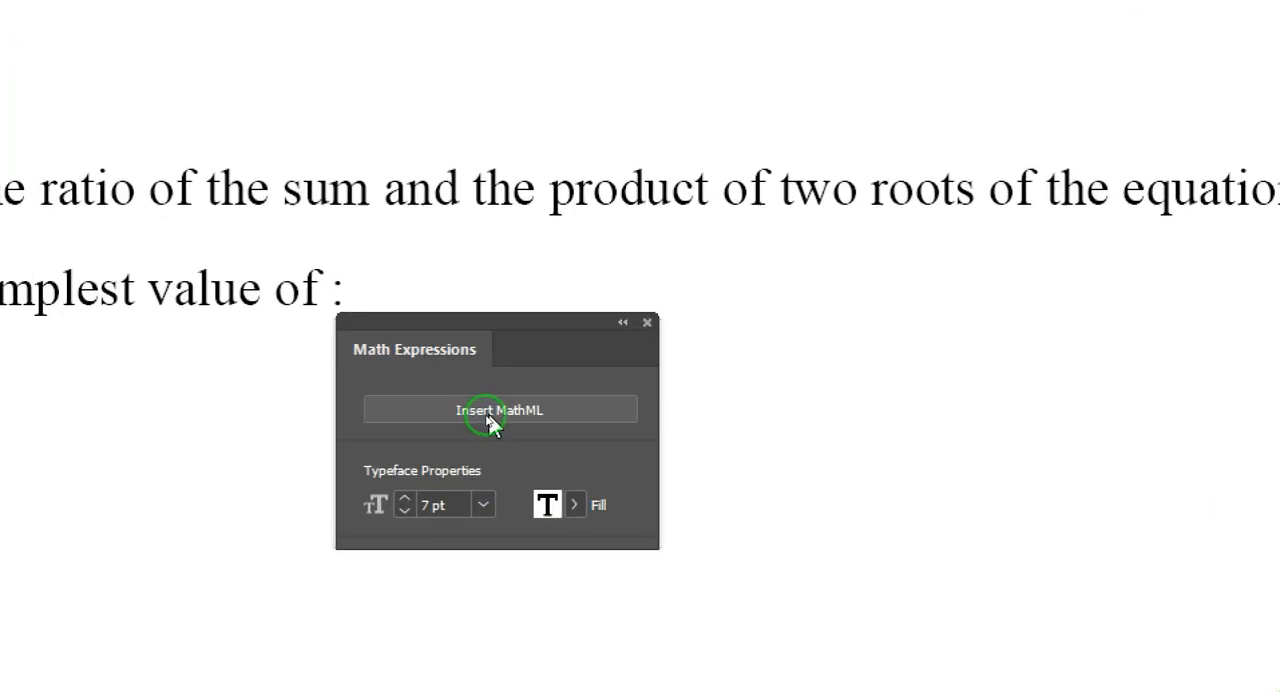
click(490, 414)
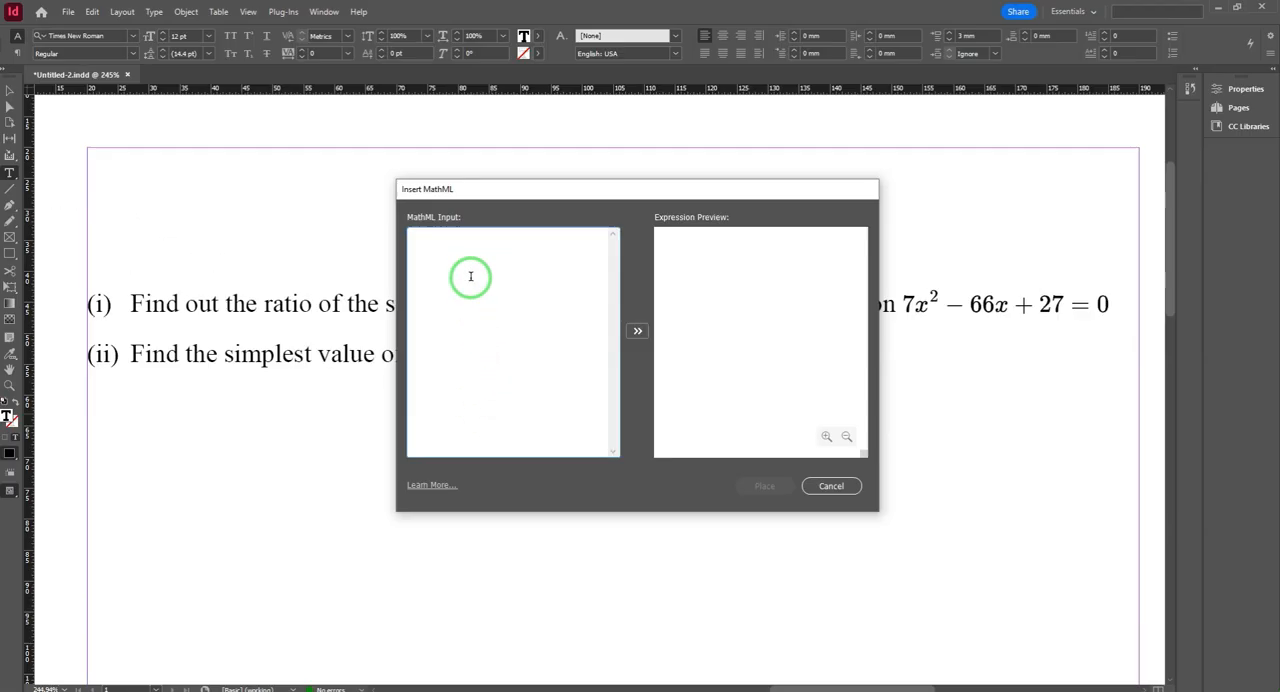
right_click(470, 276)
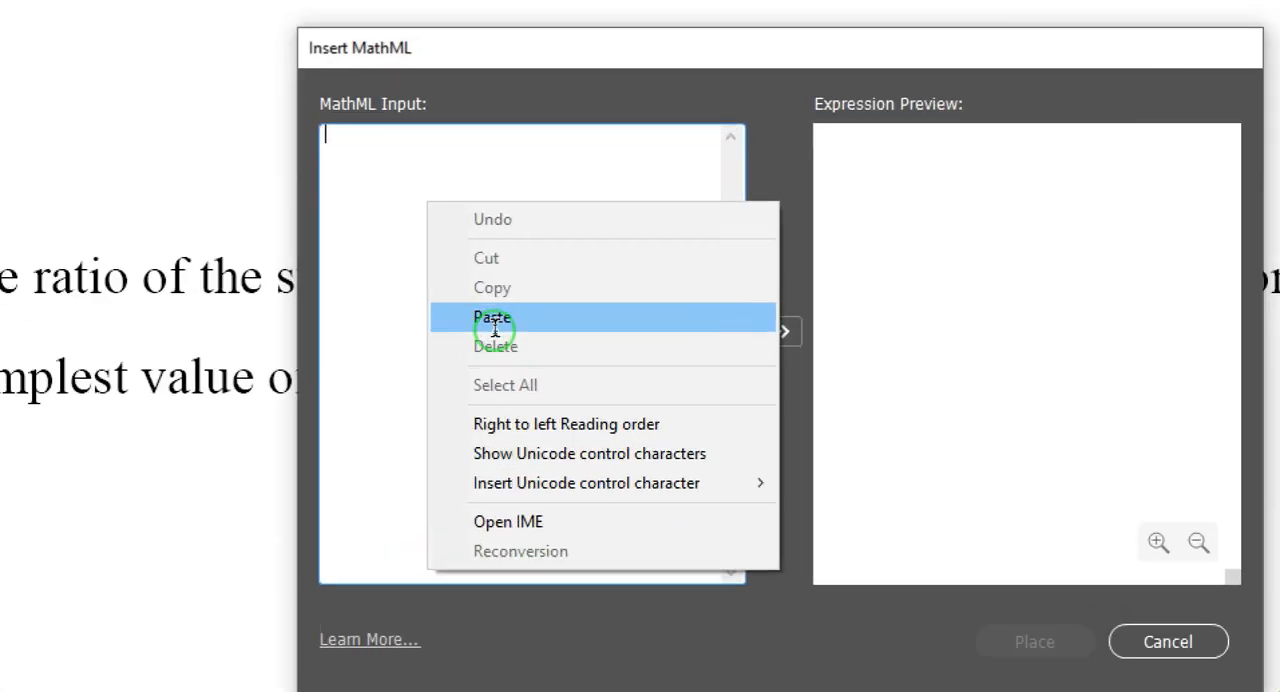
click(494, 318)
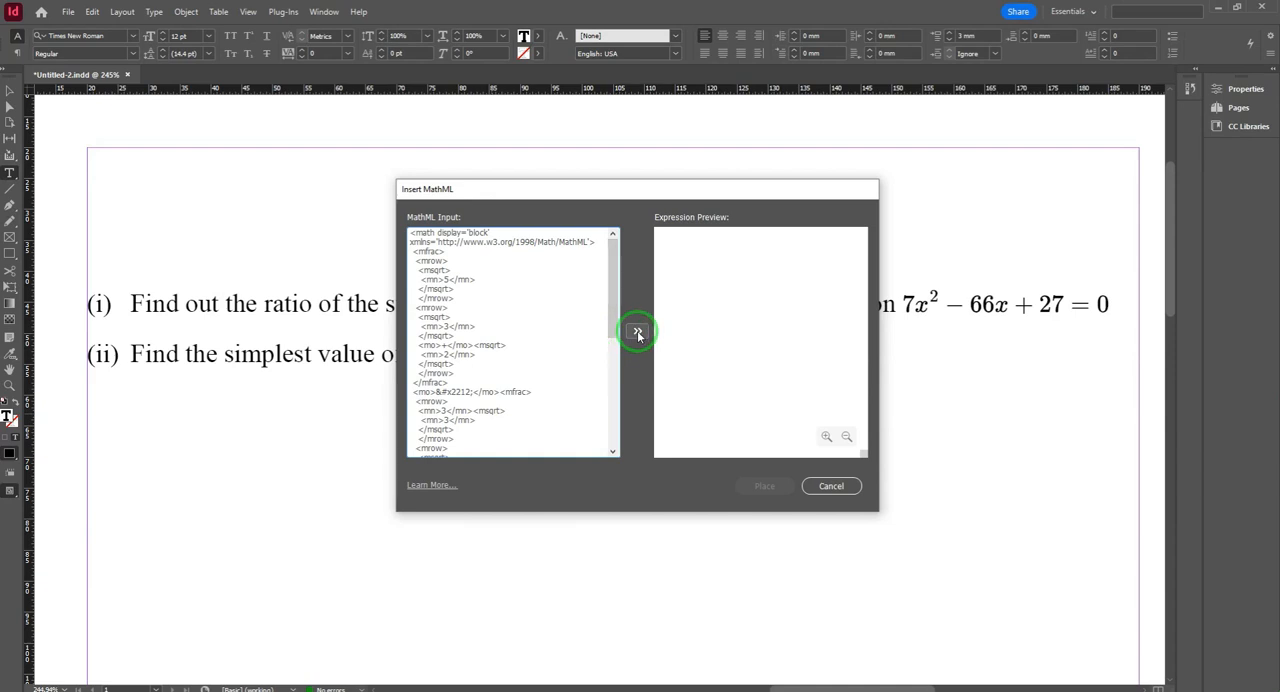
click(638, 334)
drag(729, 194, 471, 380)
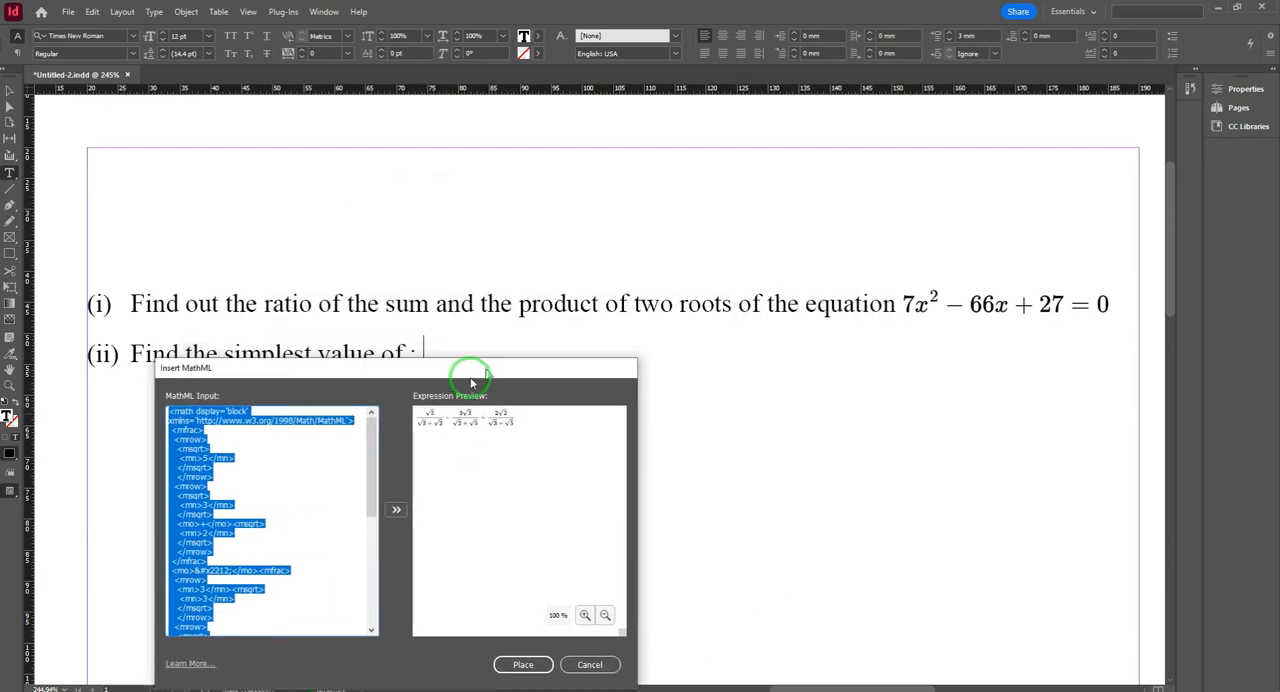
click(500, 677)
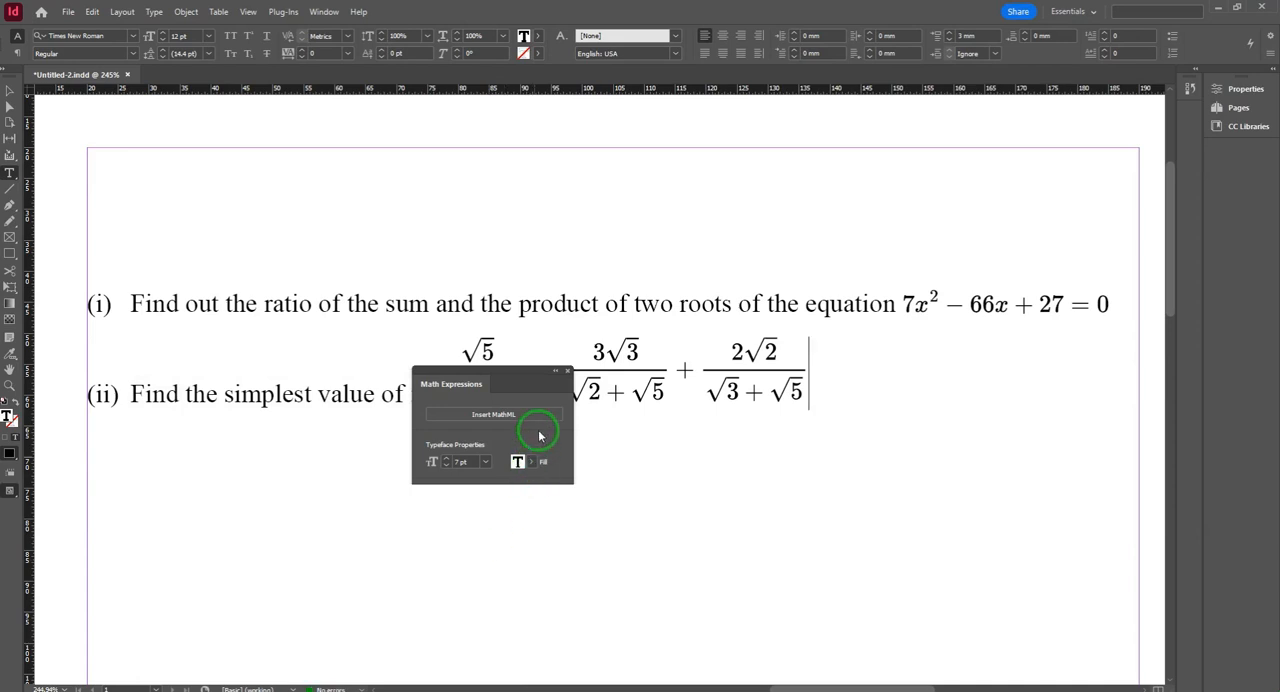
click(567, 373)
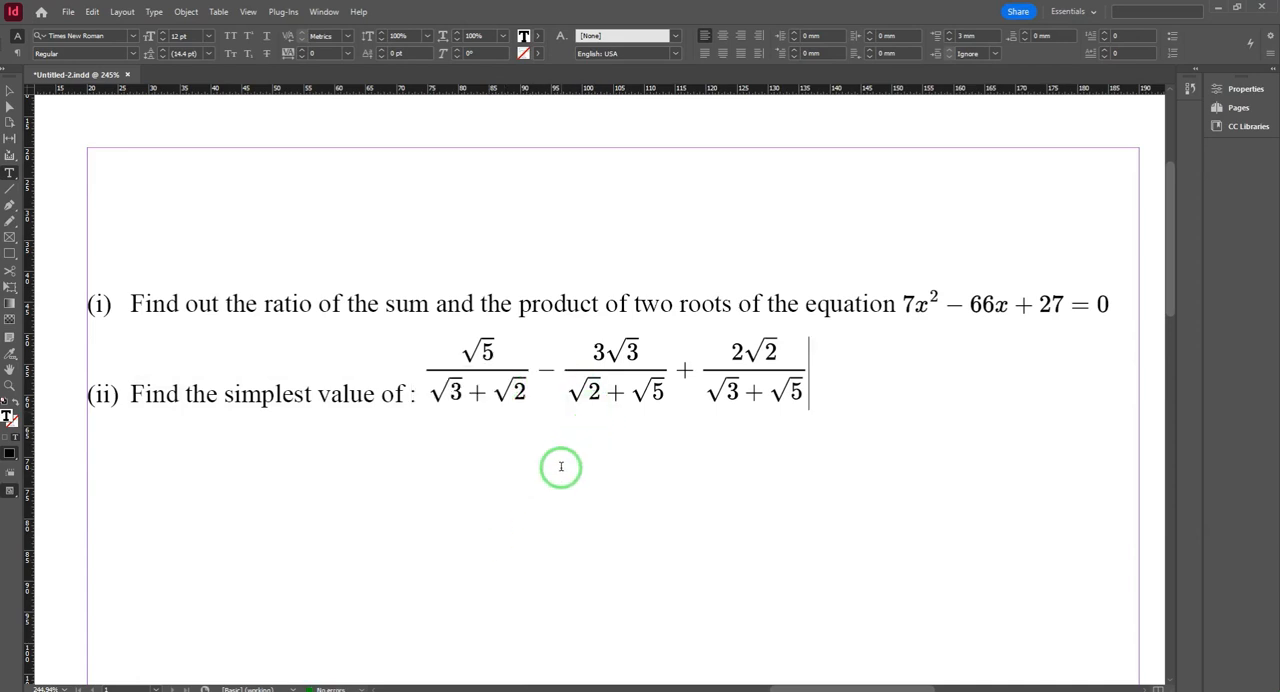
Step: Nudge the anchored three-fraction expression down relative to its line so it centres vertically on the question (ii) text
key(ctrl+shift+a)
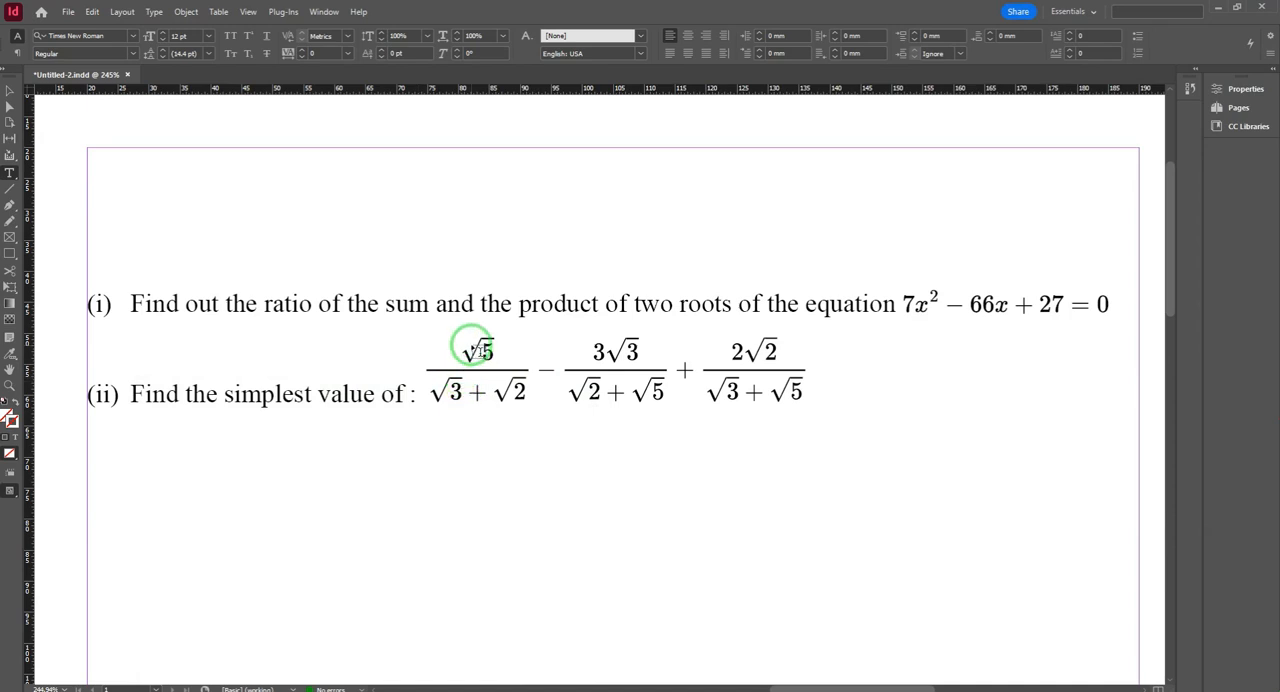
click(11, 93)
click(468, 352)
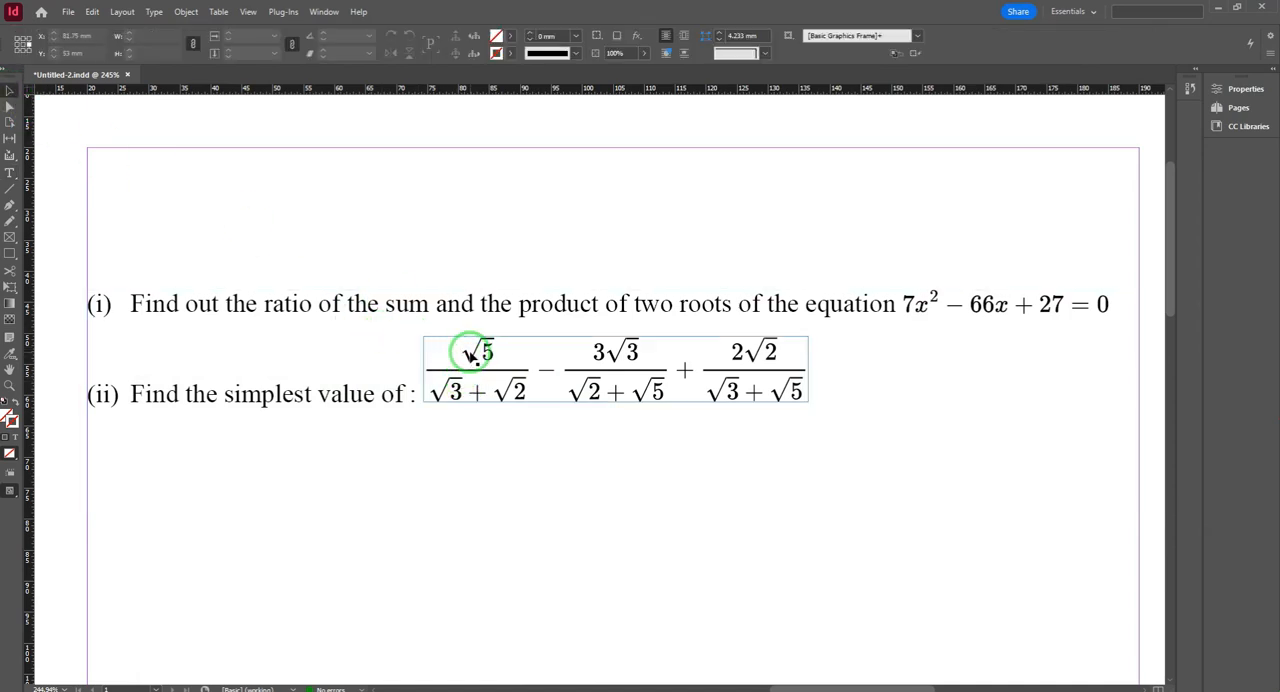
key(Down)
key(Down)
key(Down)
key(Down)
key(Down)
key(Down)
key(Down)
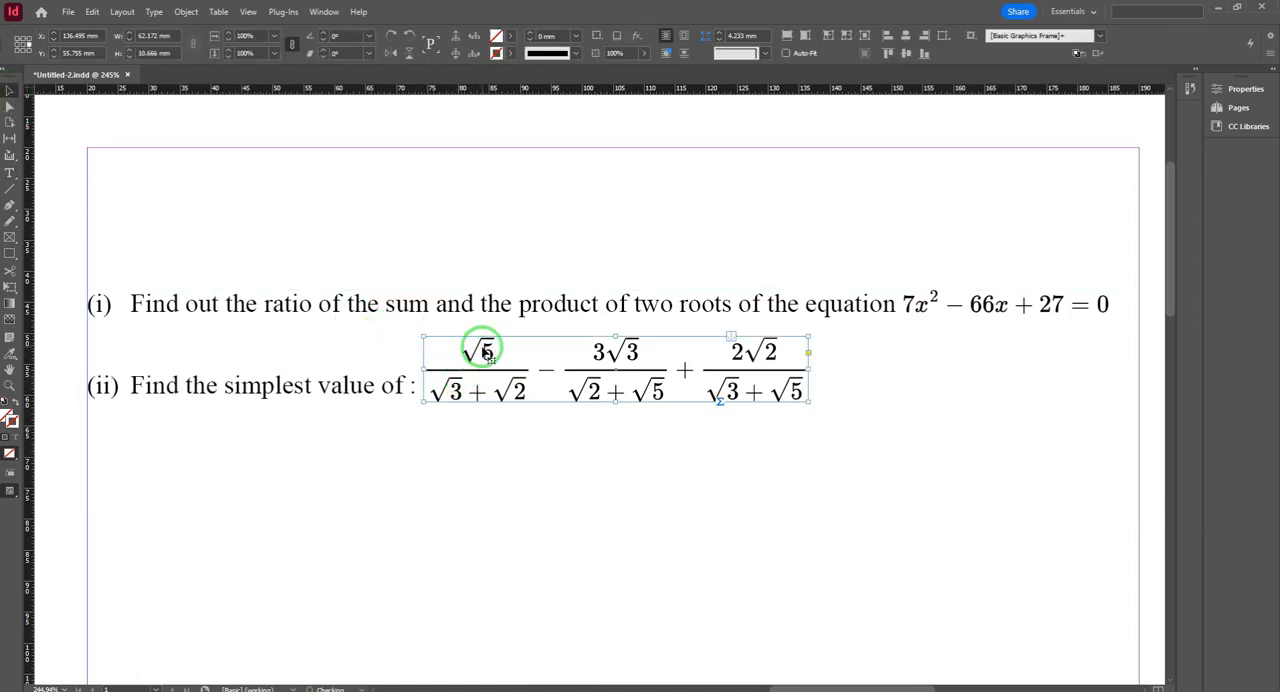
click(495, 478)
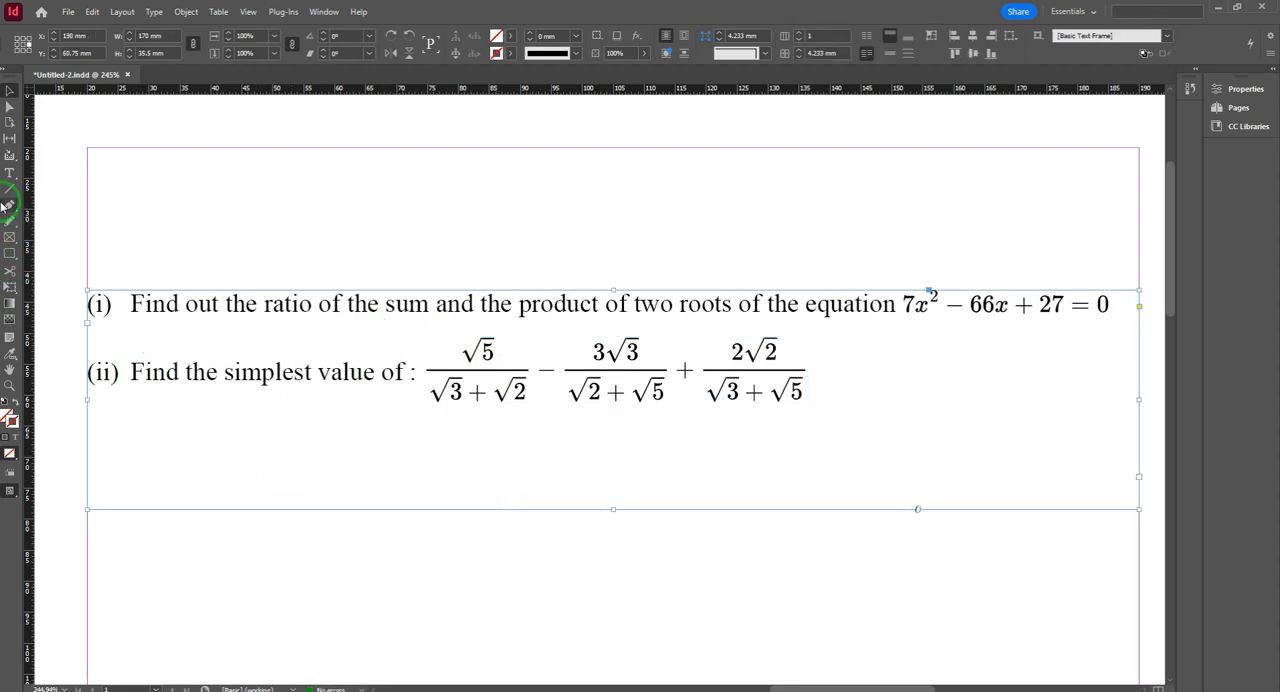
click(11, 173)
drag(166, 375, 783, 403)
click(771, 451)
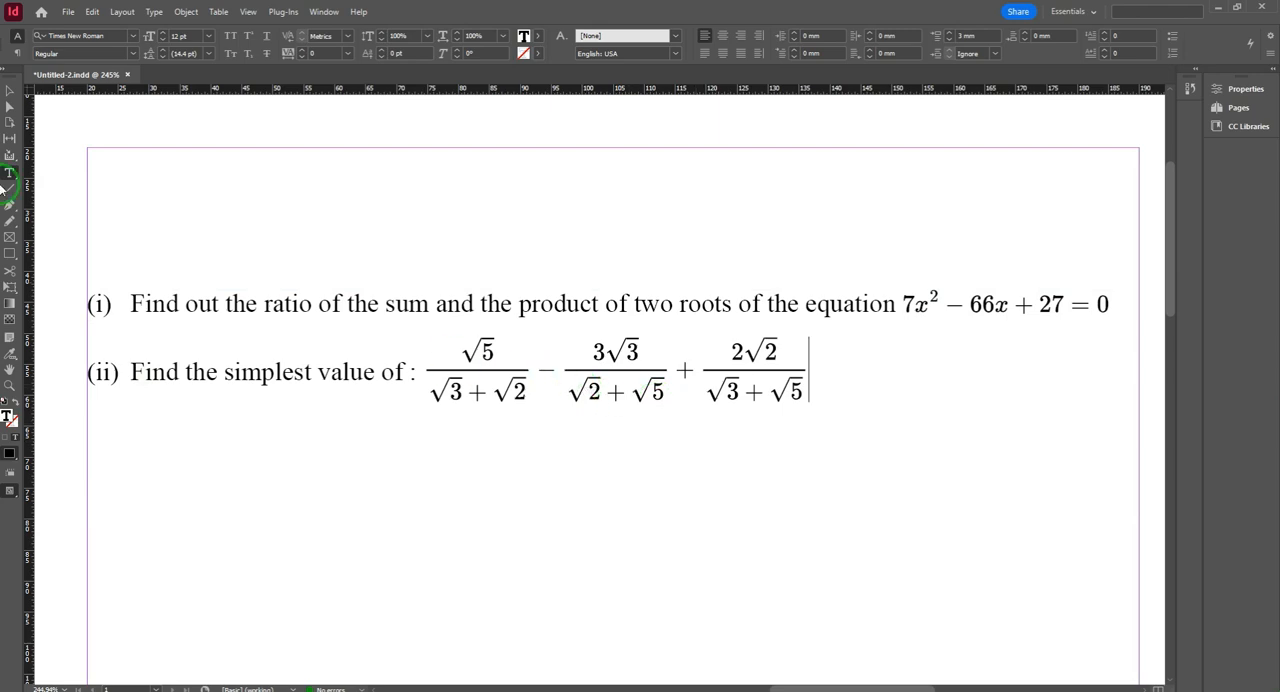
Step: Select the three-fraction expression and show its Math Expressions properties, positioned below question (ii) so they do not cover it
click(7, 92)
click(472, 372)
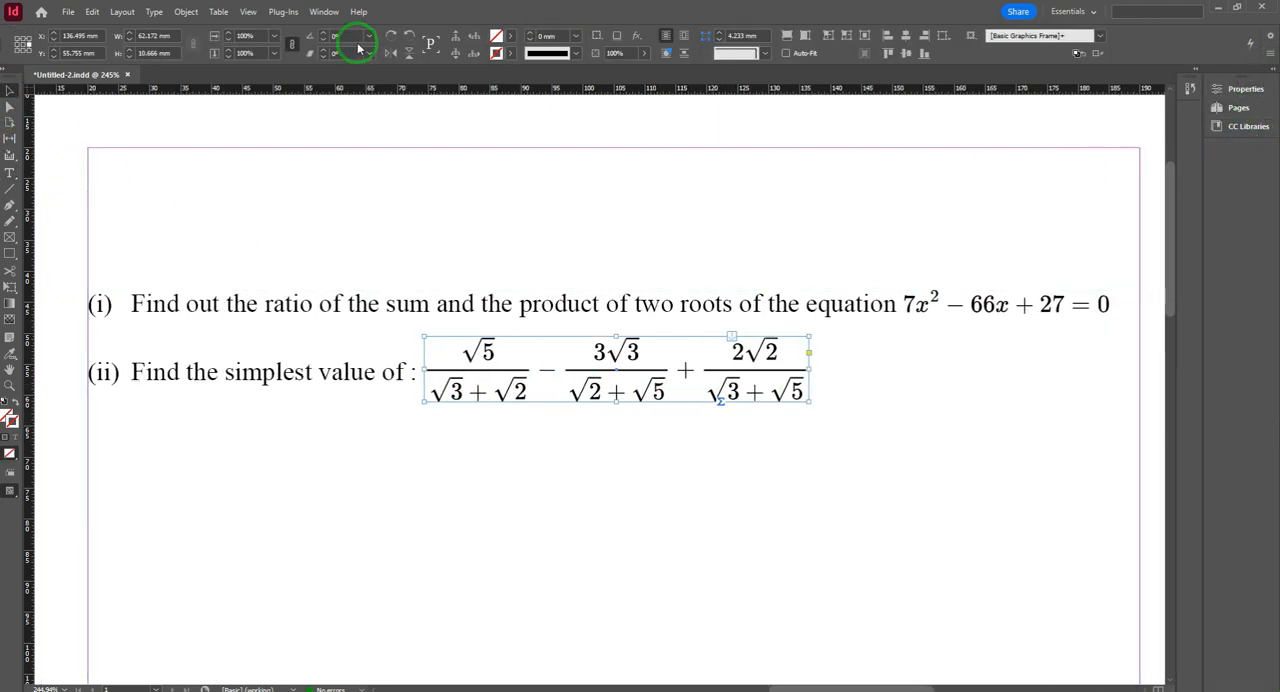
click(323, 11)
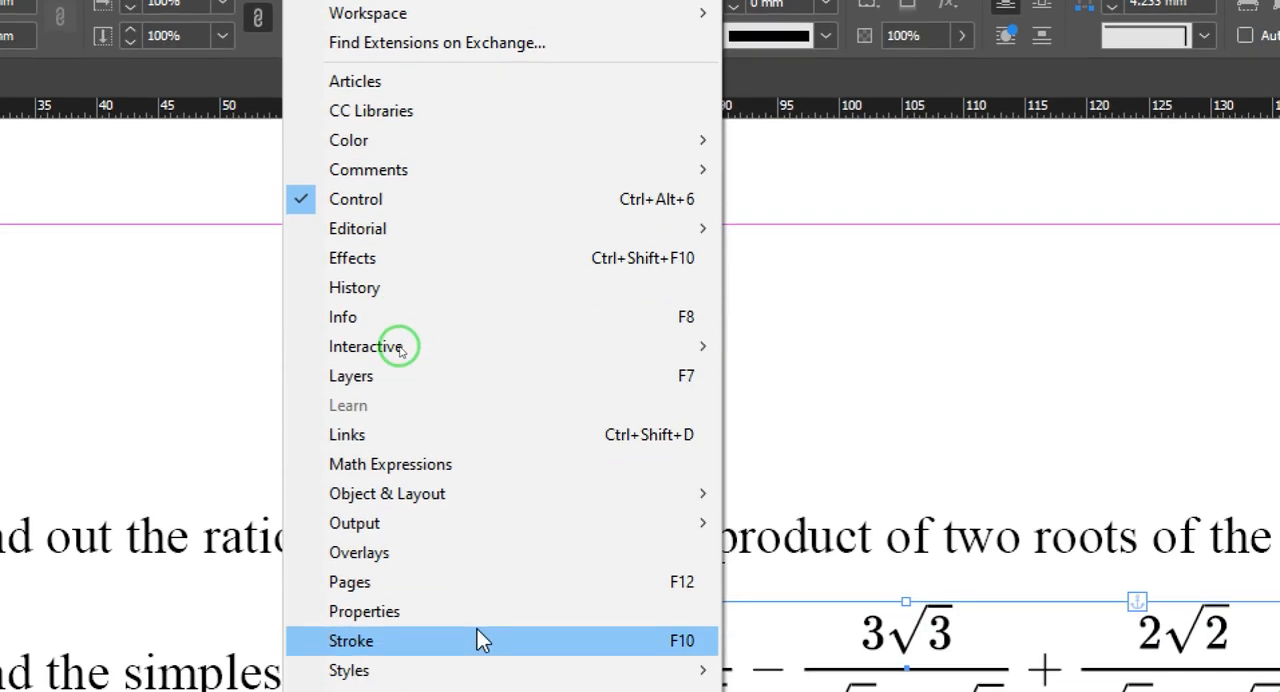
click(430, 462)
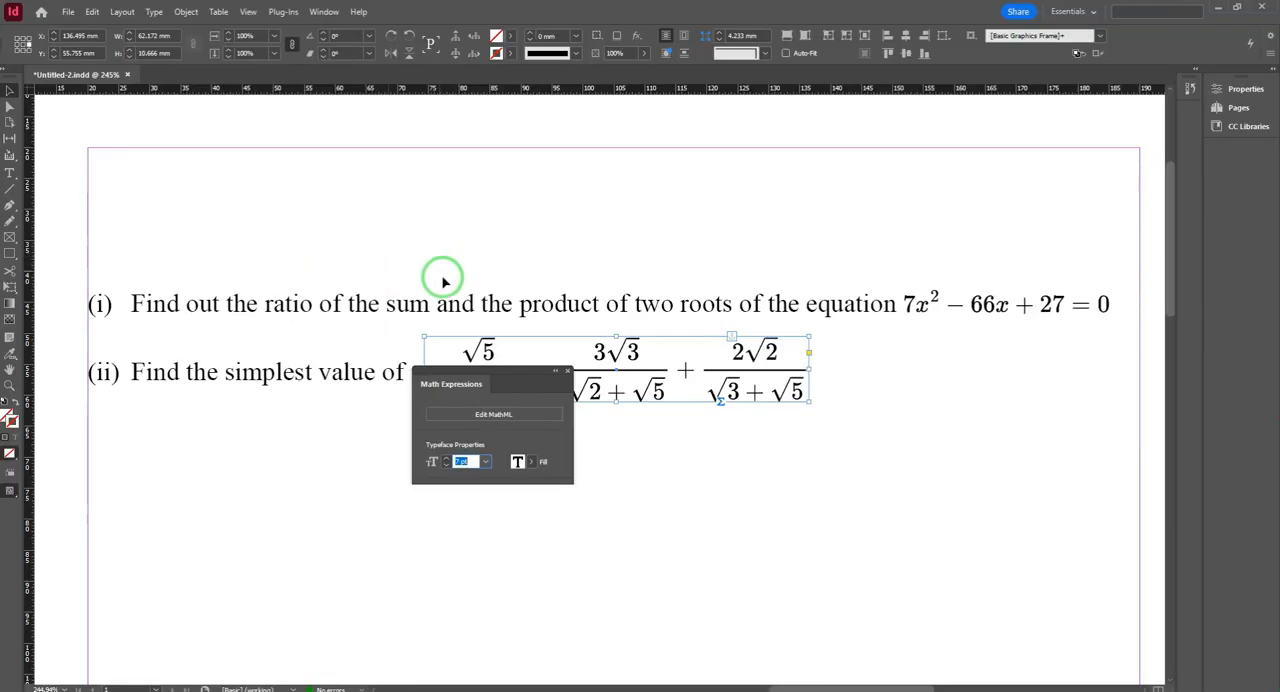
drag(505, 377, 571, 442)
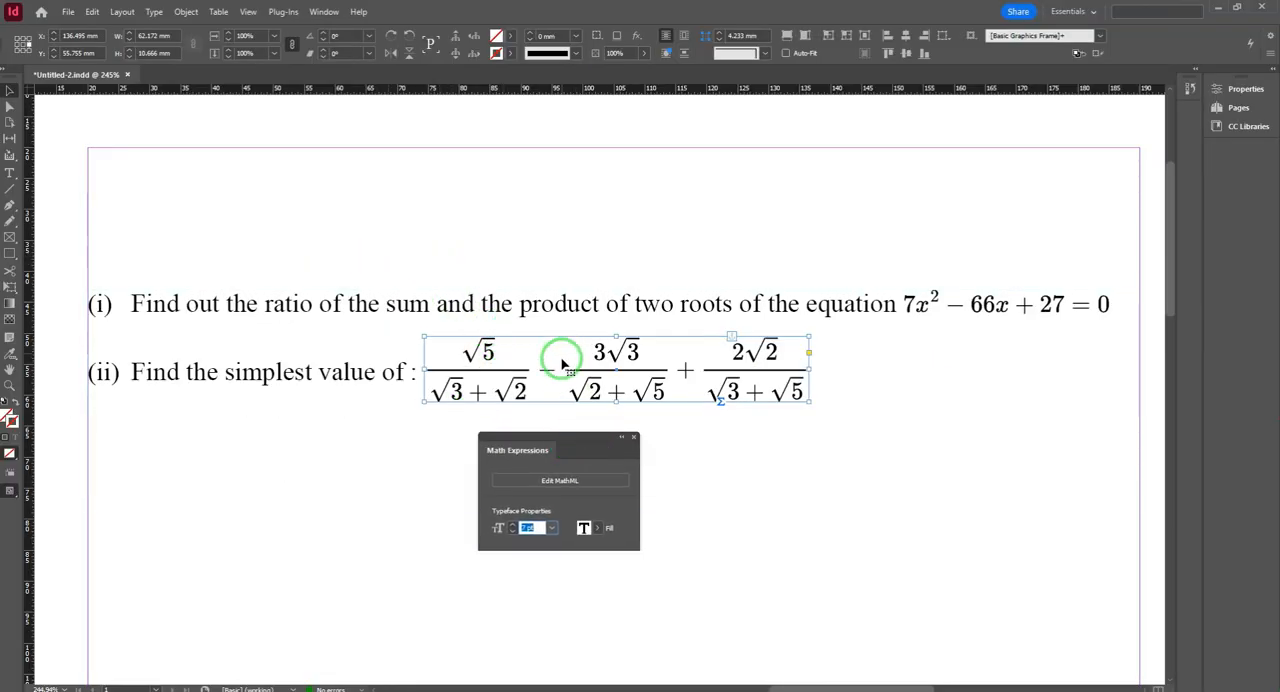
Step: Try type sizes of 12 pt and 6 pt on the question (ii) expression, then return it to 7 pt
click(513, 525)
click(513, 525)
click(513, 525)
click(513, 525)
click(513, 525)
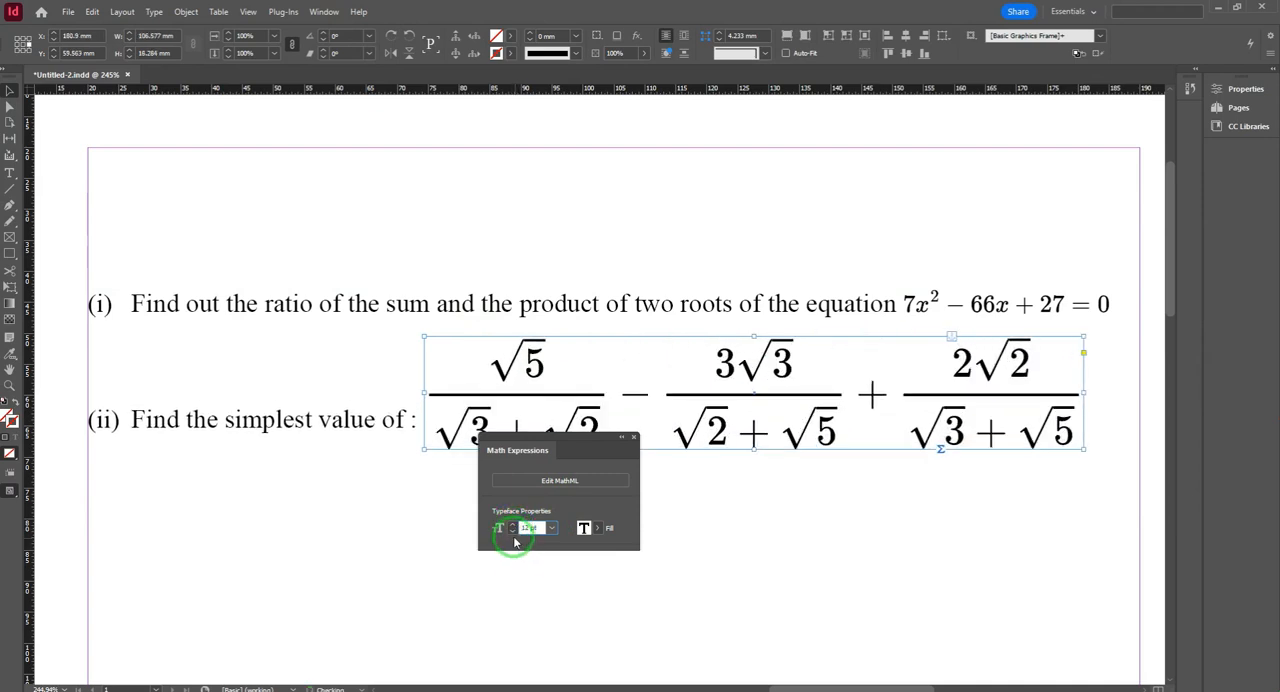
click(512, 532)
click(512, 532)
click(512, 532)
click(512, 532)
click(512, 532)
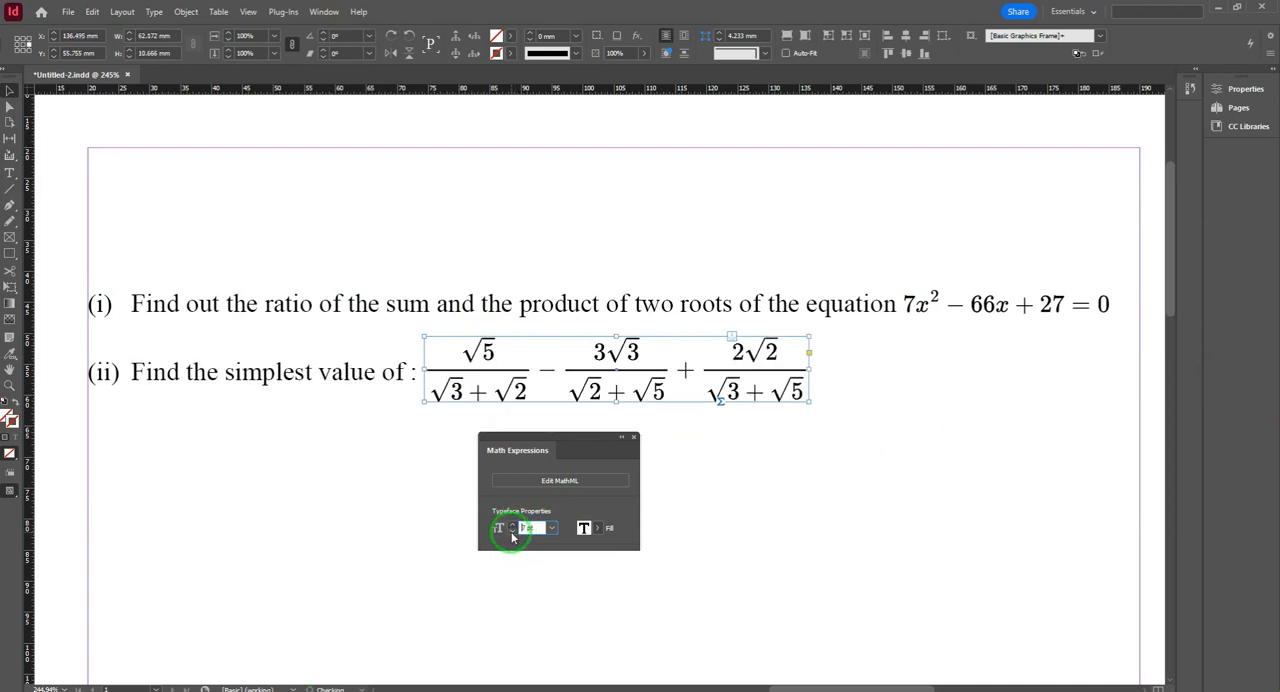
click(512, 532)
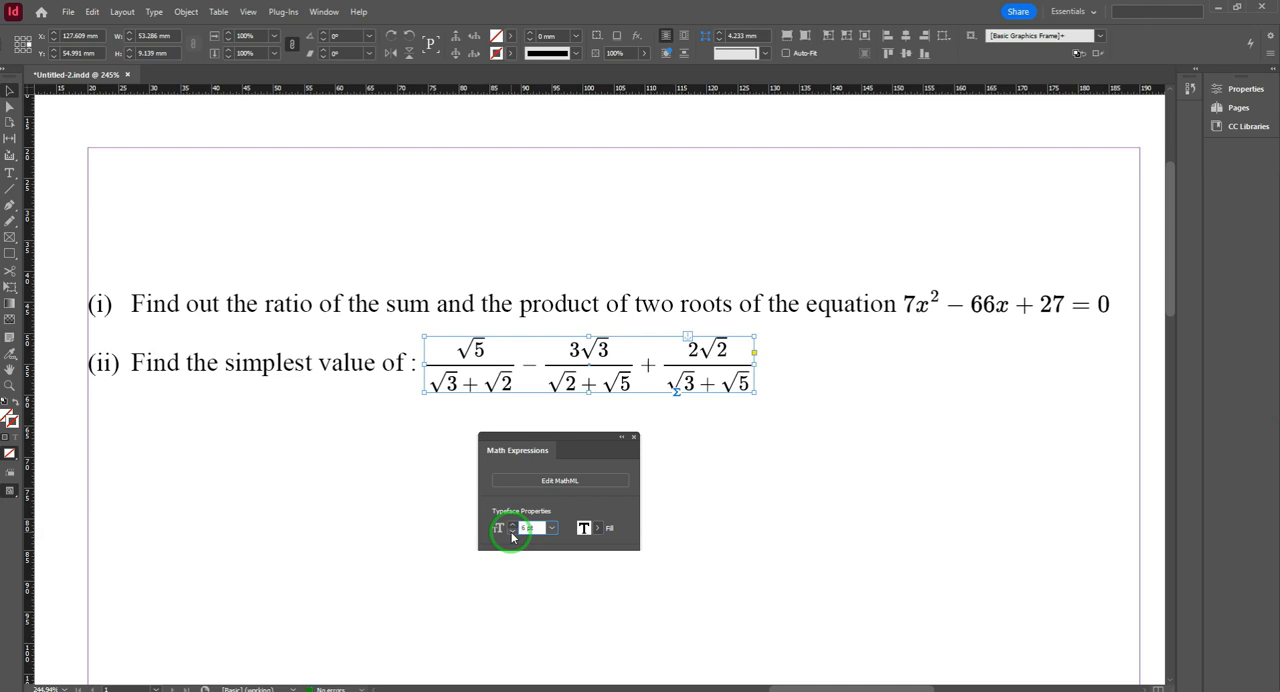
click(513, 526)
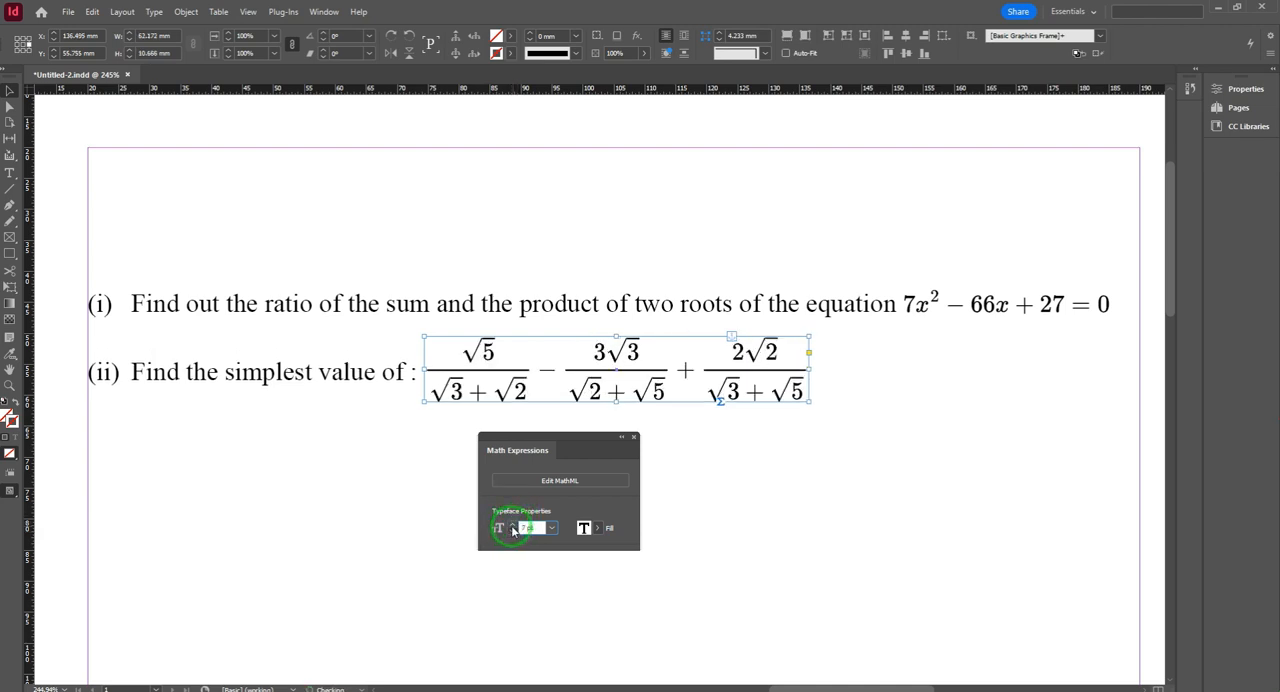
Step: Try larger type sizes, including 8 pt, on the equation in question (i), then return it to 7 pt
click(955, 303)
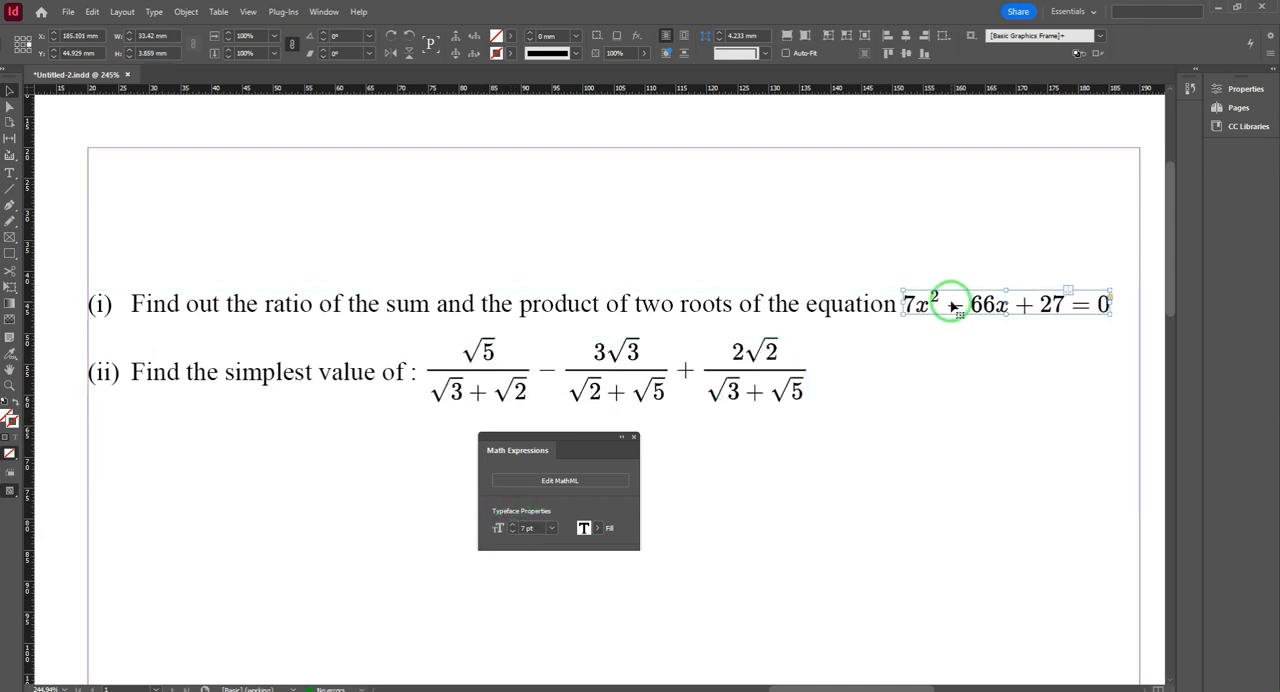
click(518, 528)
click(513, 526)
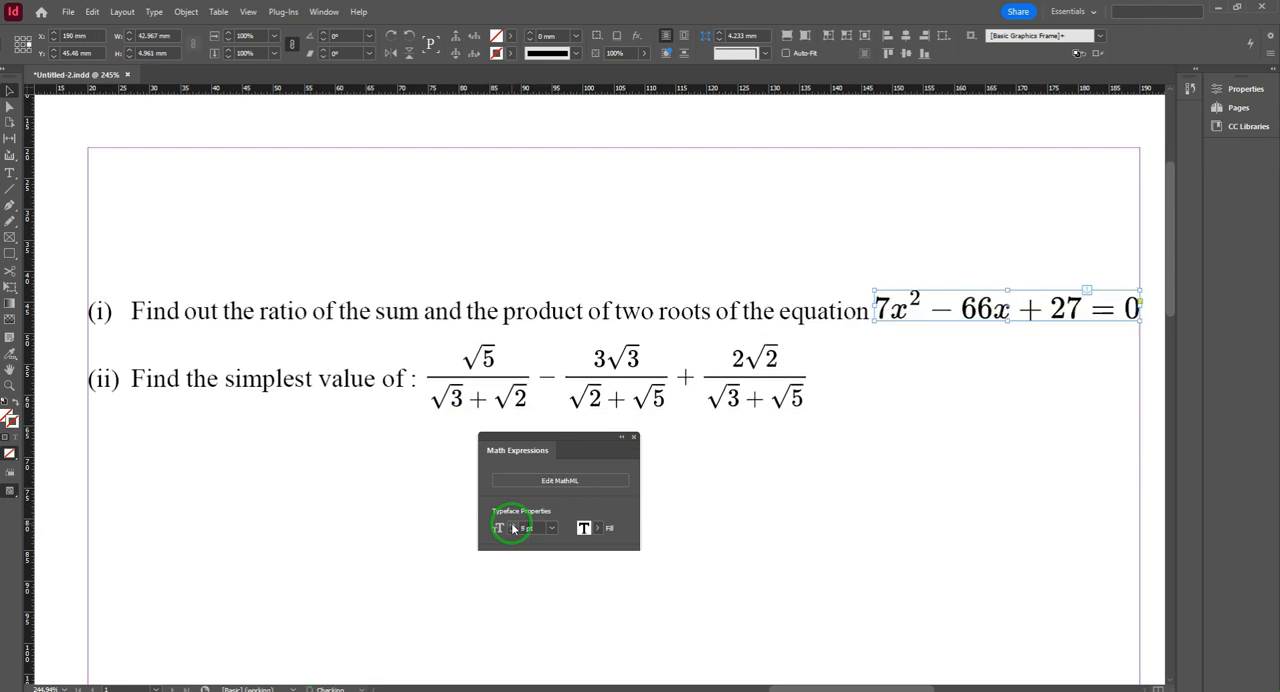
click(513, 526)
click(513, 533)
click(513, 533)
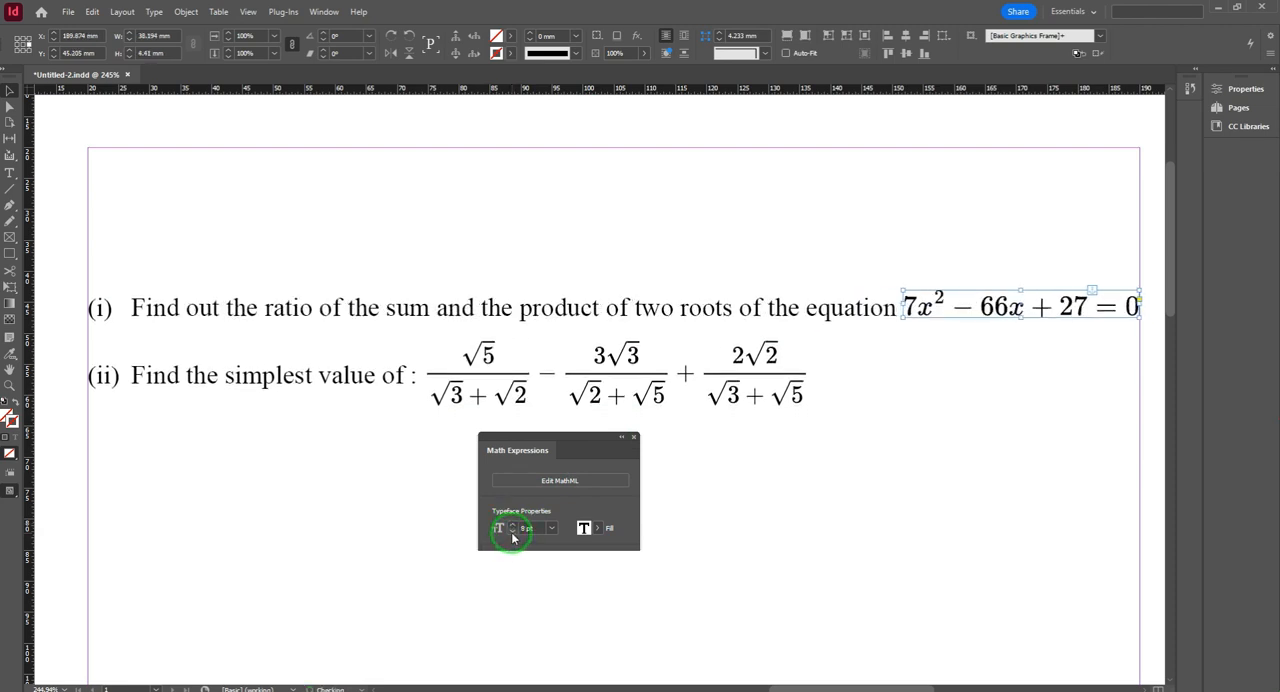
click(513, 533)
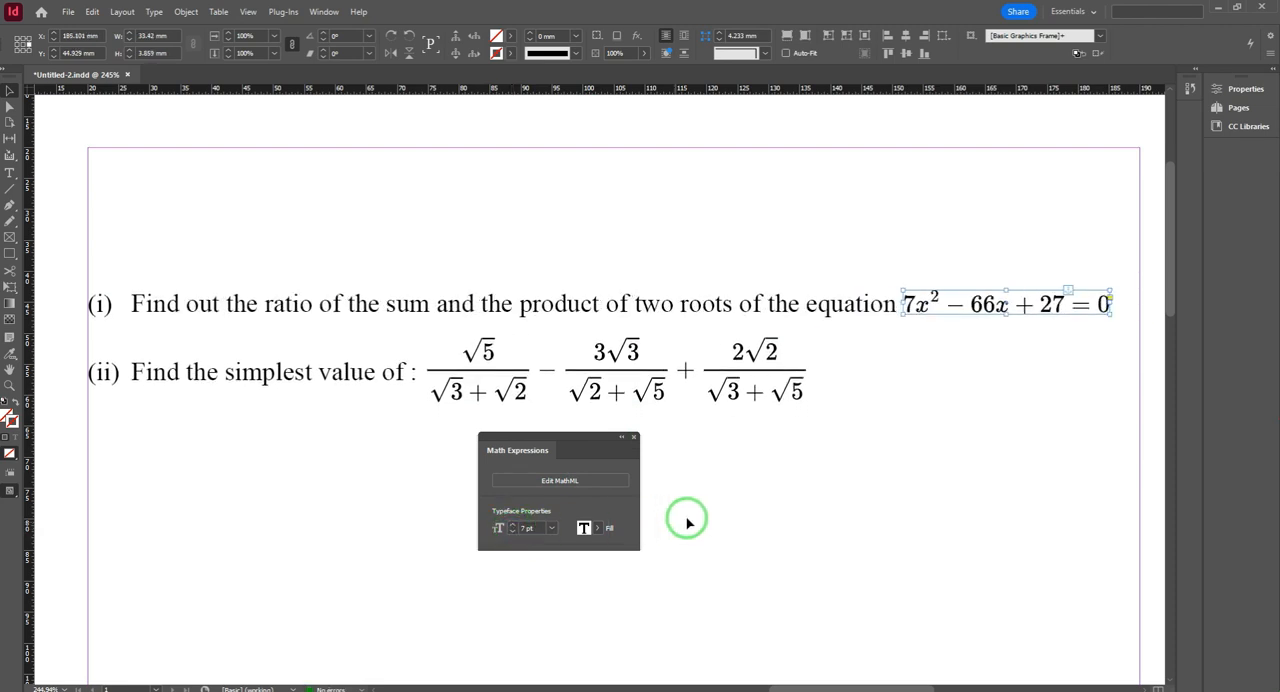
Step: Try the red C=15 M=100 Y=100 K=0 fill and the green C=75 M=5 Y=100 K=0 fill on the equation in question (i)
click(599, 530)
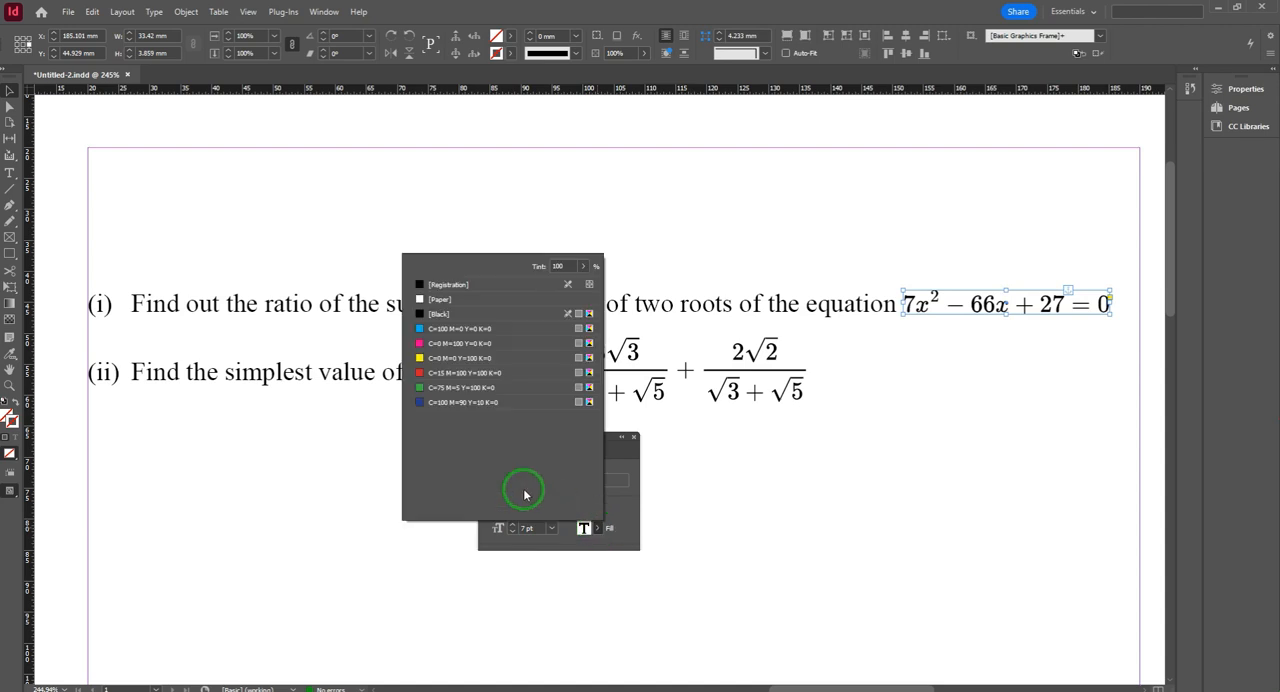
click(444, 377)
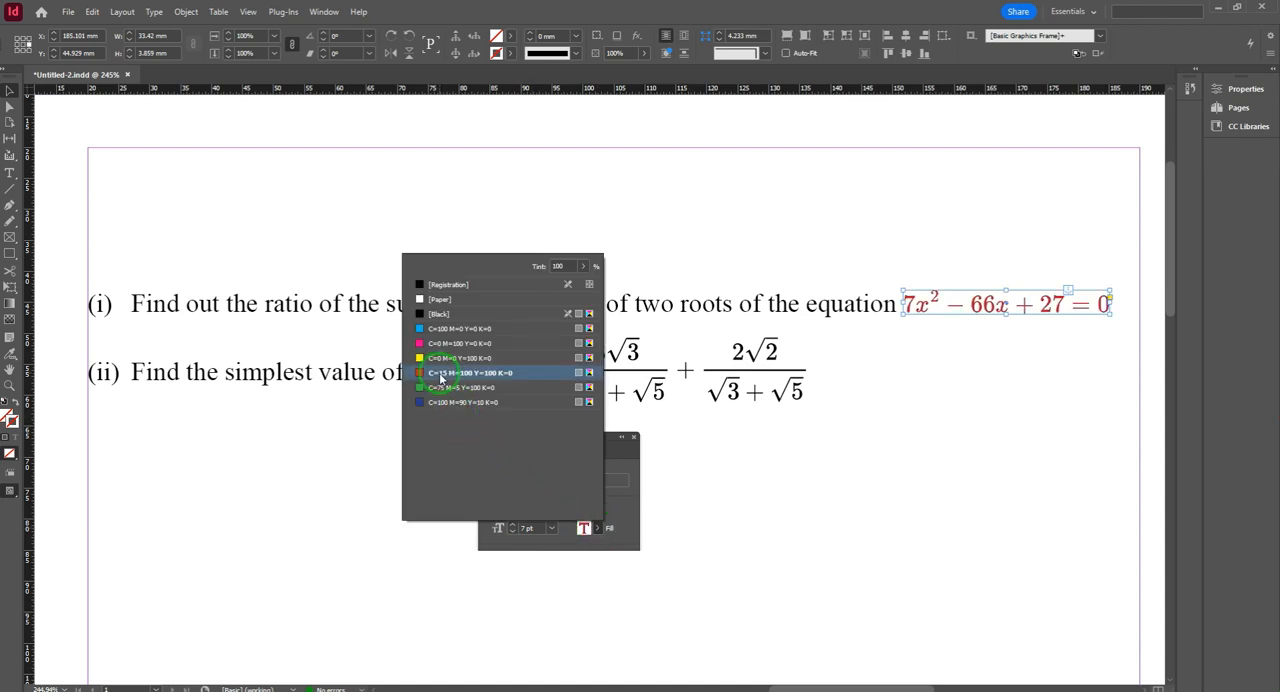
click(768, 374)
click(599, 529)
click(450, 389)
click(829, 435)
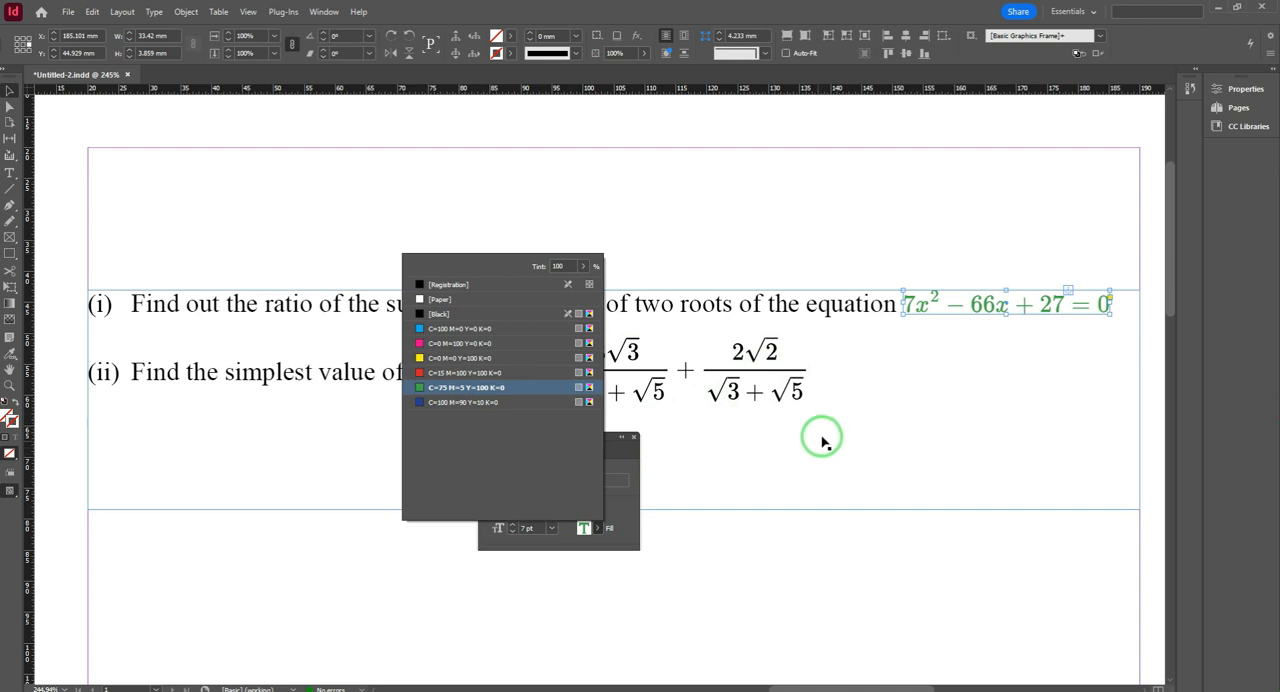
Step: Try the blue C=100 M=90 Y=10 K=0 fill on the three-fraction expression in question (ii)
click(740, 386)
click(740, 386)
click(597, 528)
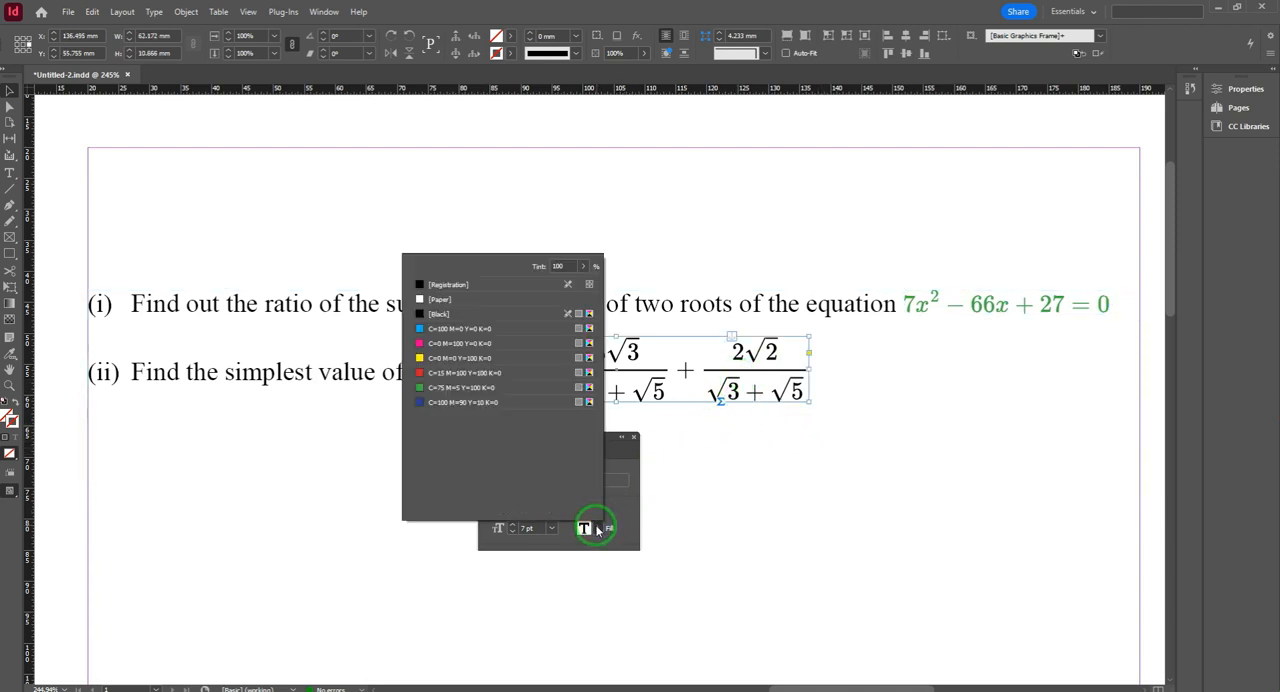
click(441, 403)
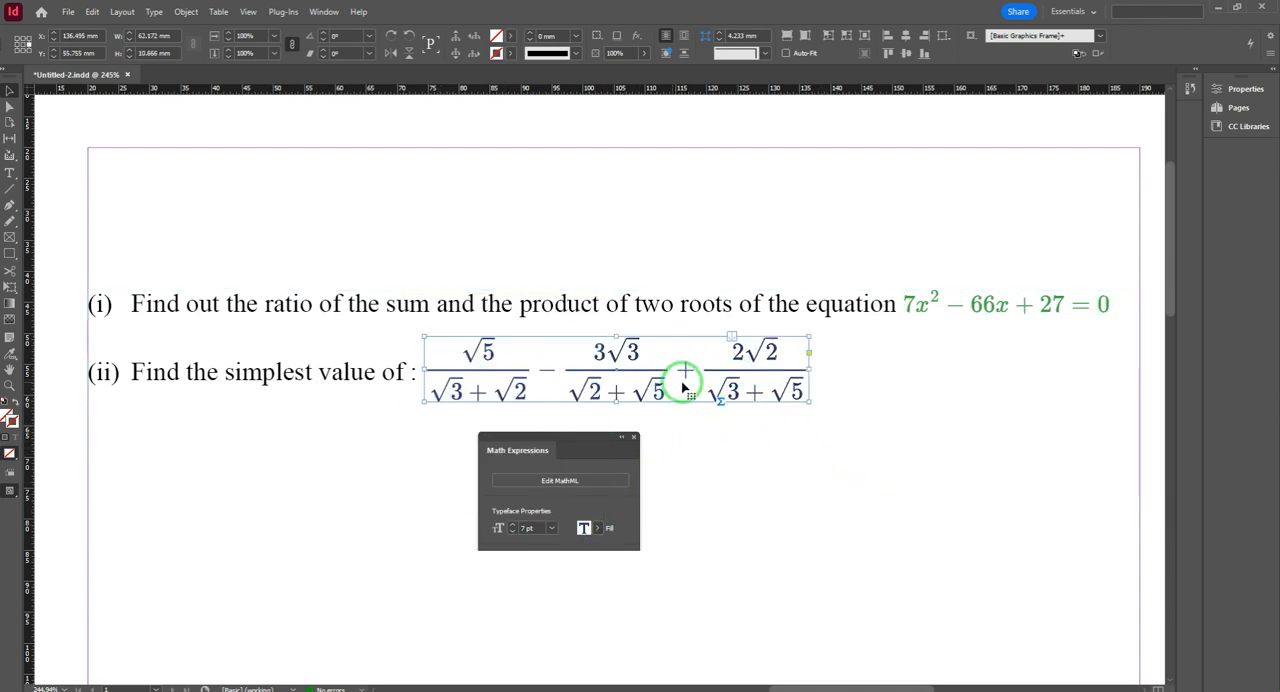
Step: Set the fill of the question (ii) expression and the question (i) equation to black, and deselect everything
click(601, 527)
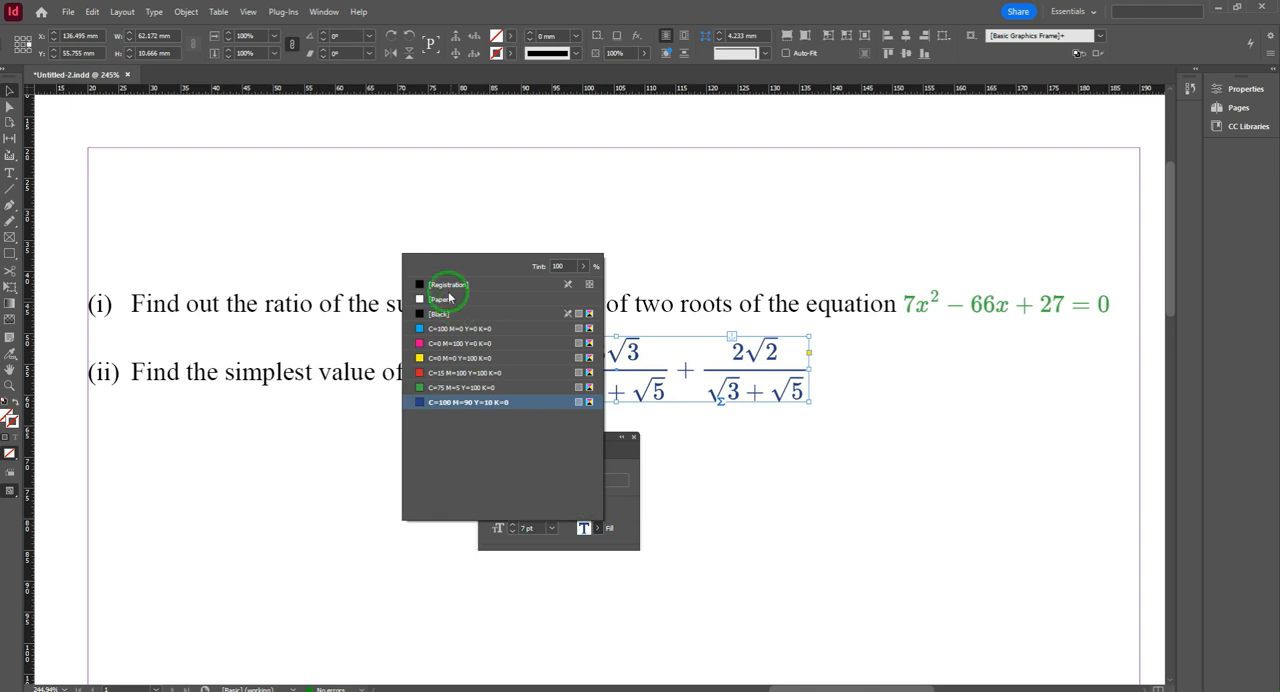
click(957, 316)
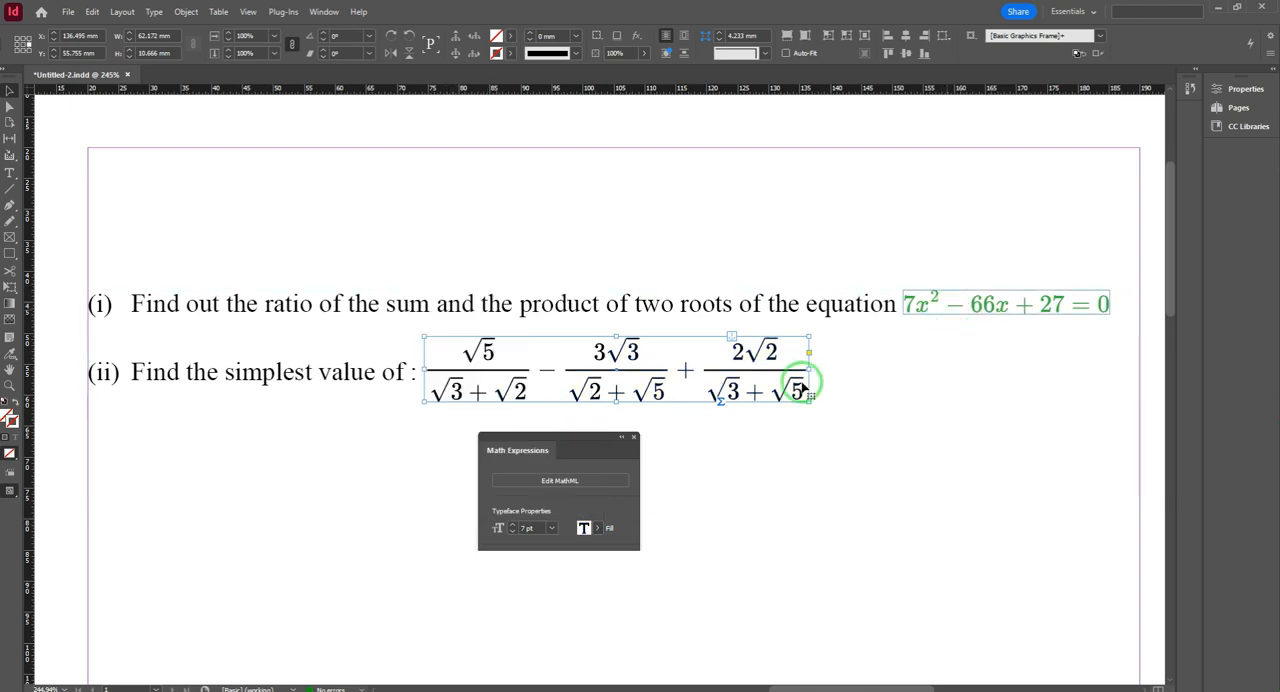
click(918, 302)
click(600, 527)
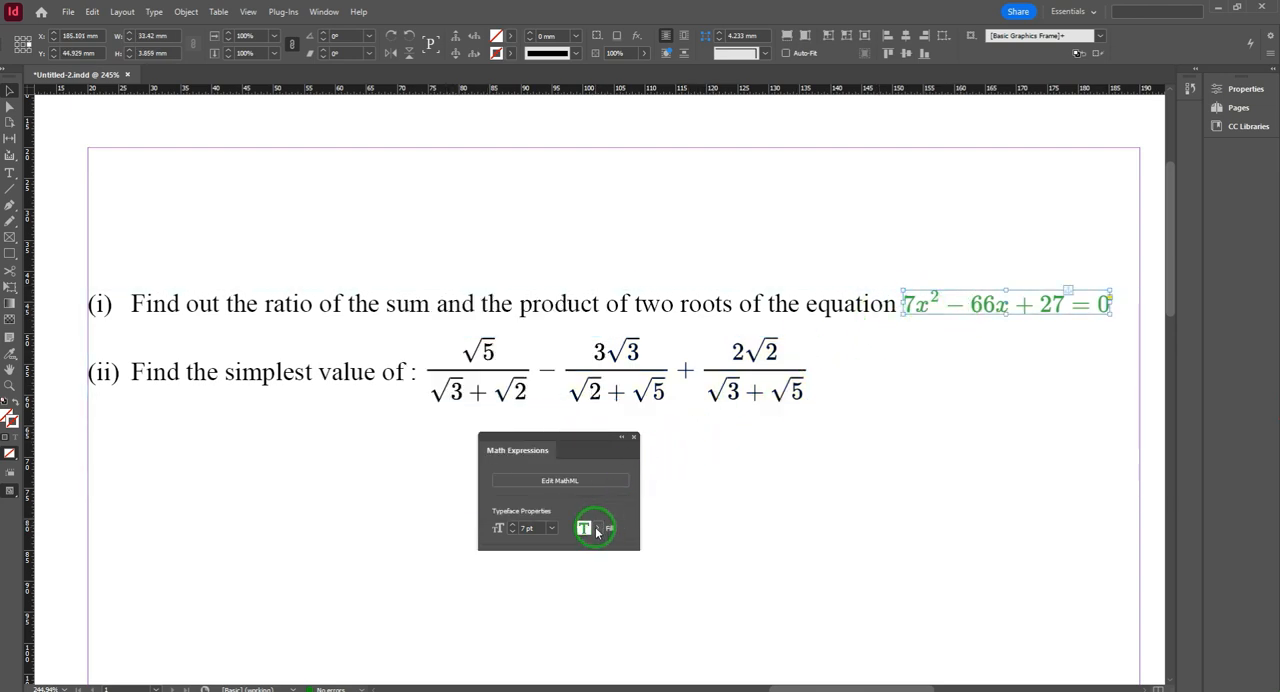
click(434, 287)
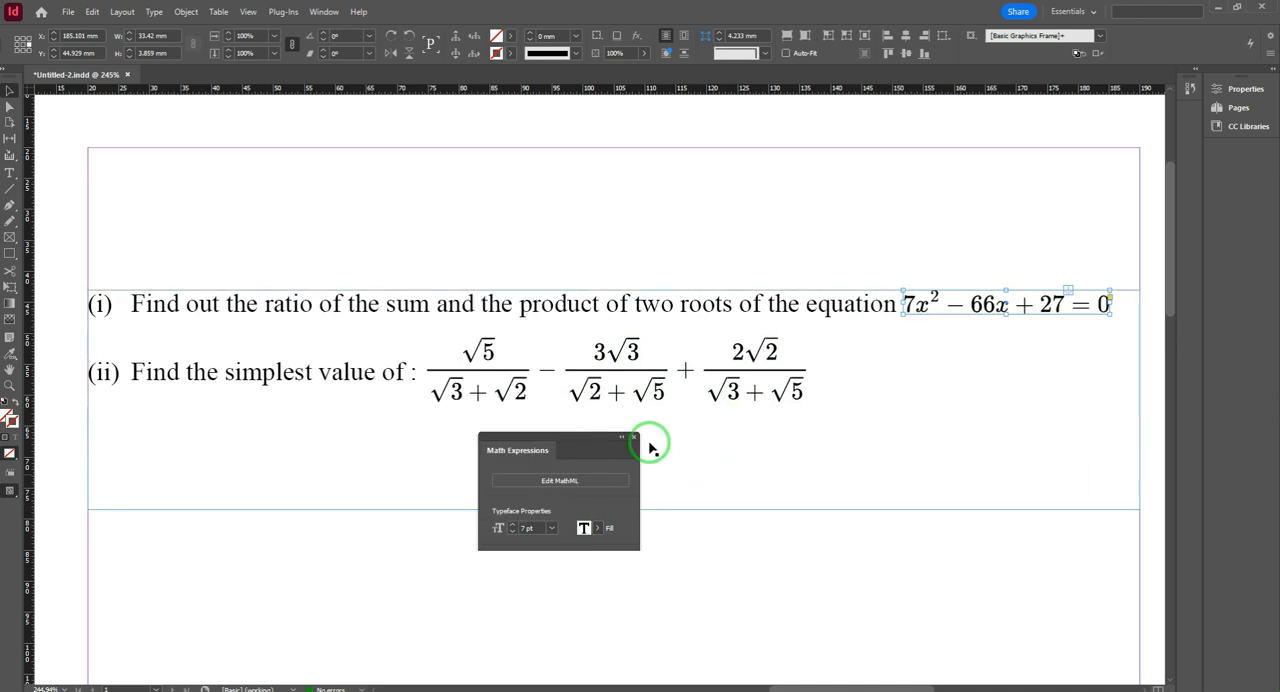
click(412, 258)
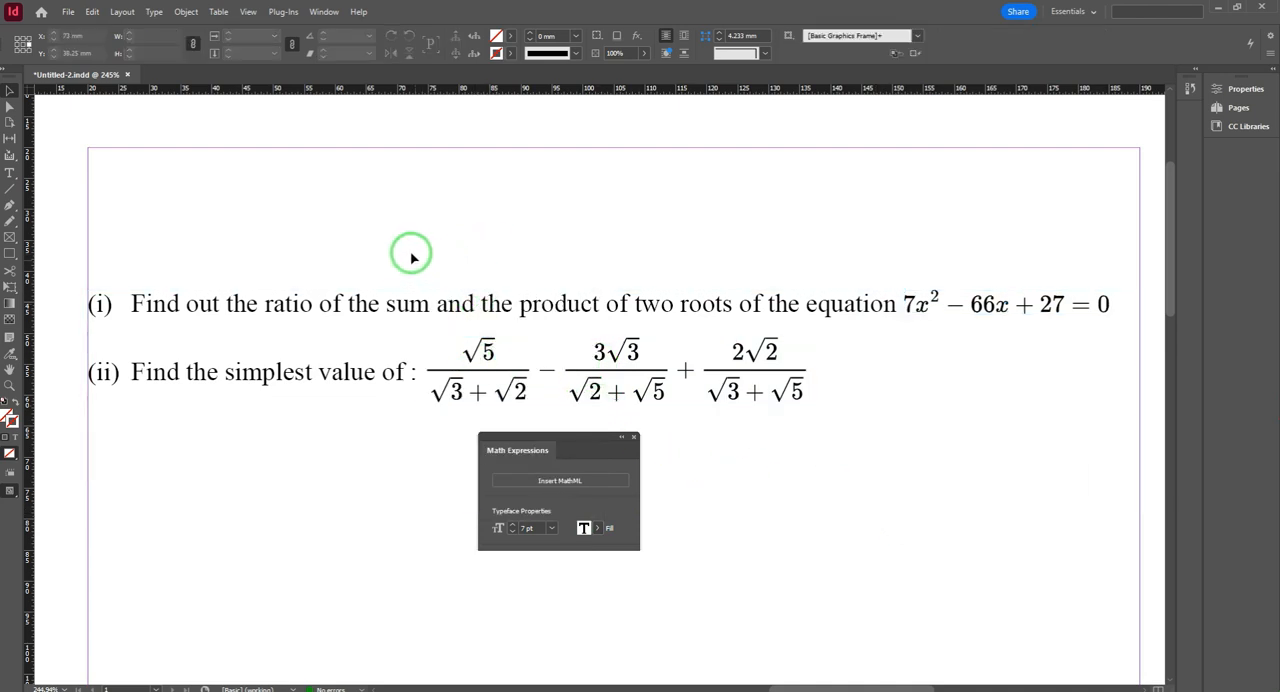
click(580, 412)
click(508, 306)
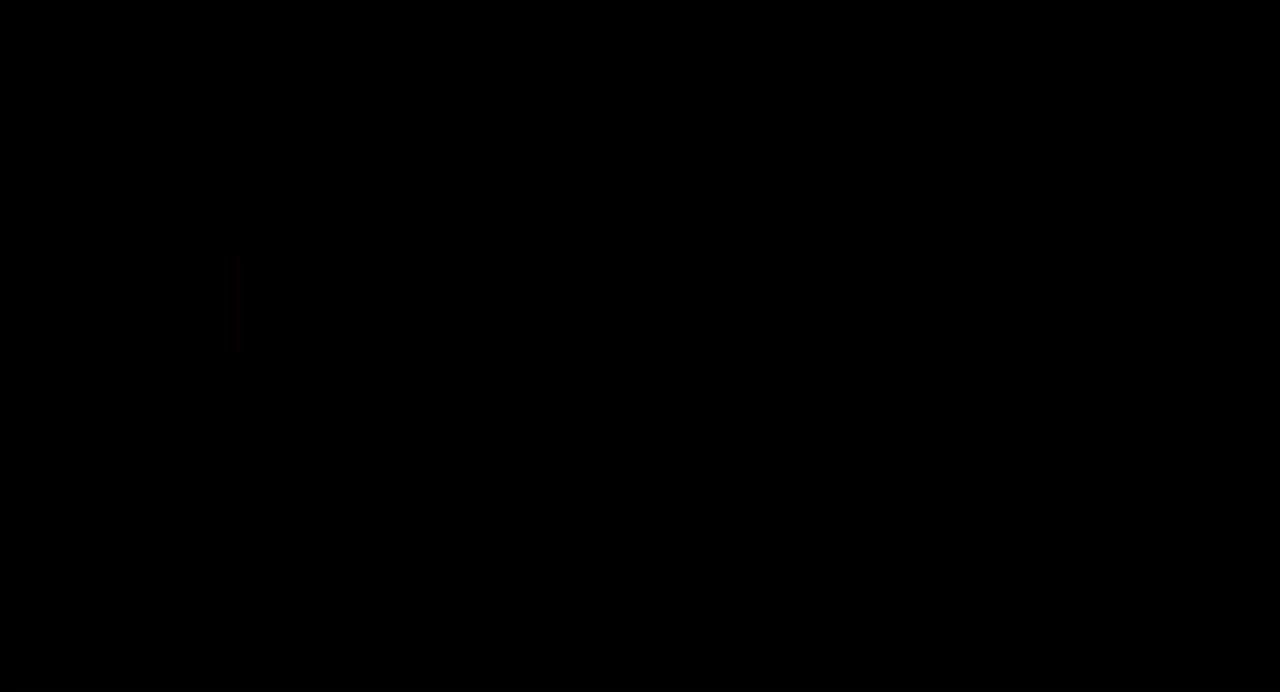